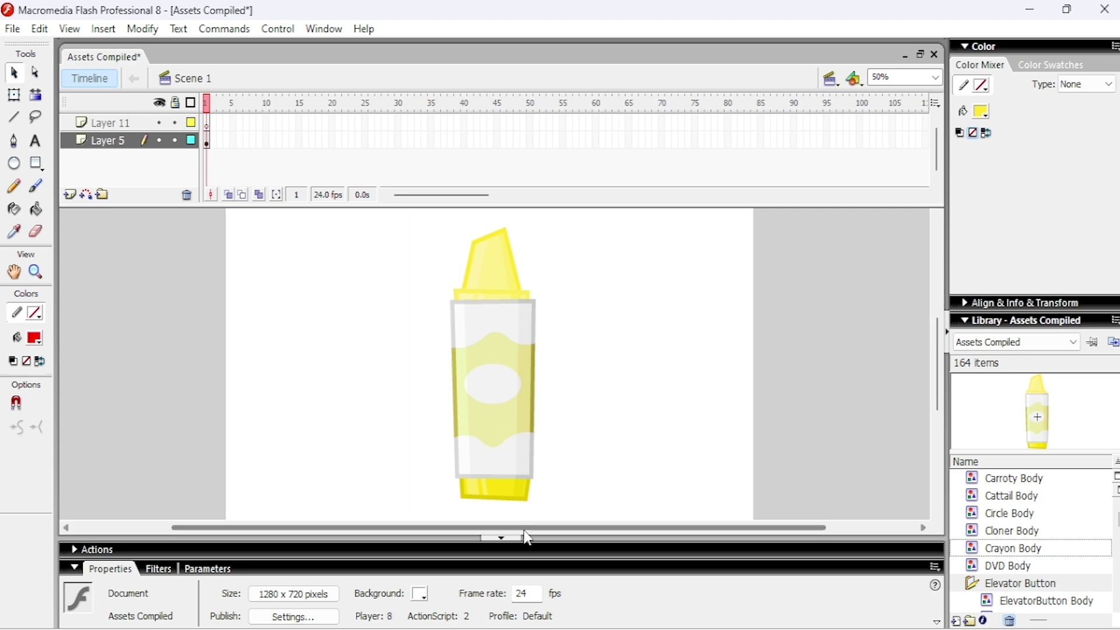
Open the crayon artwork's Crayon Body symbol for editing
left_click(517, 407)
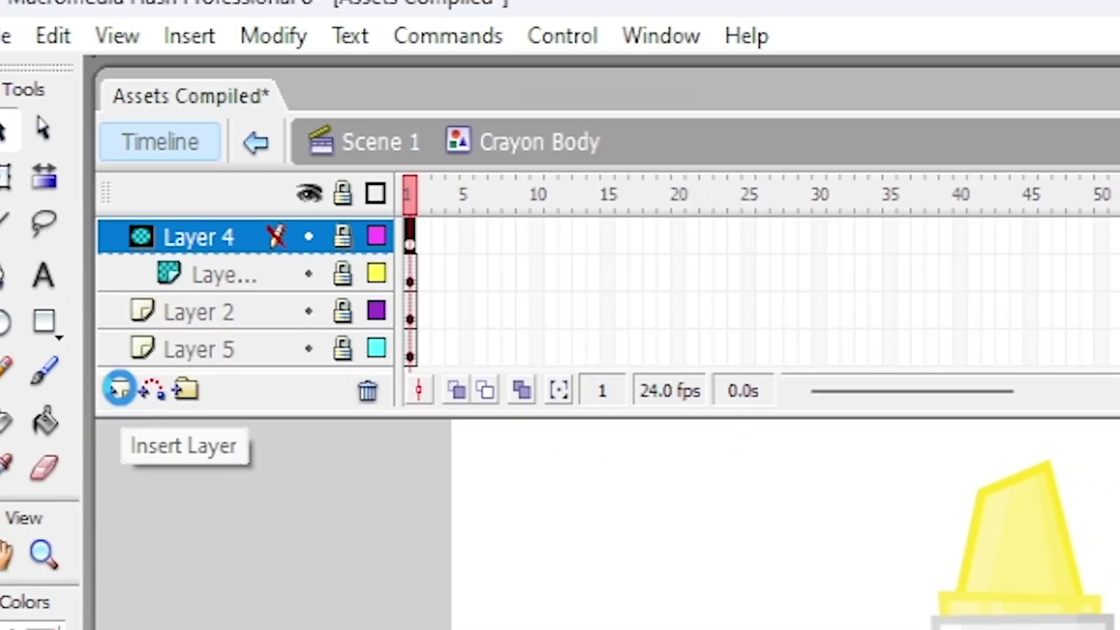
Insert two new layers above Layer 4 and turn the upper one into a mask
left_click(120, 389)
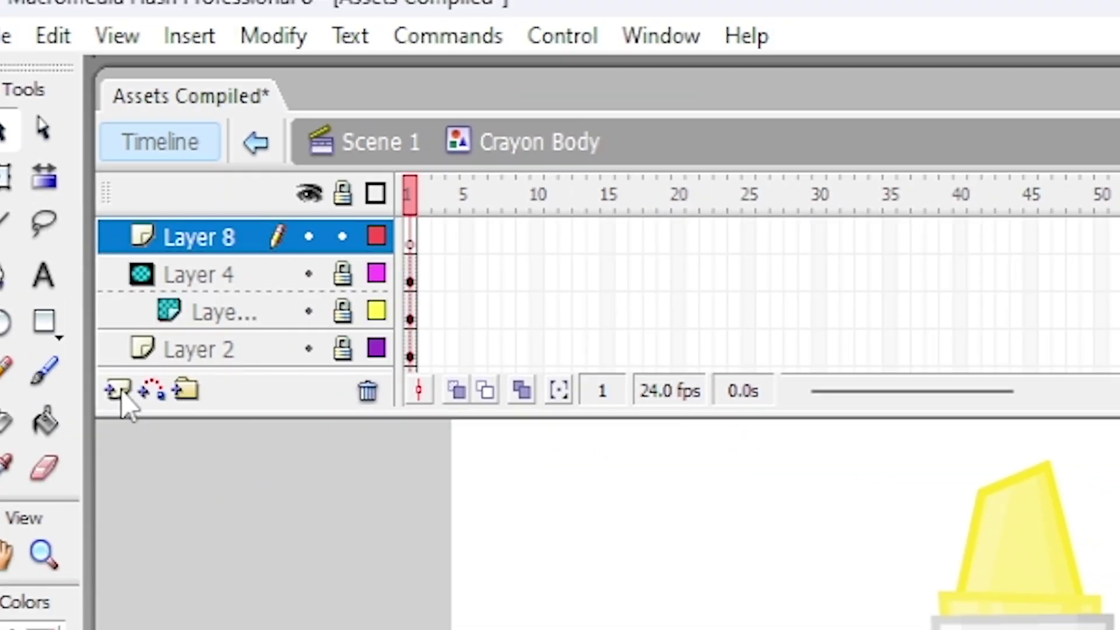
left_click(120, 390)
right_click(200, 240)
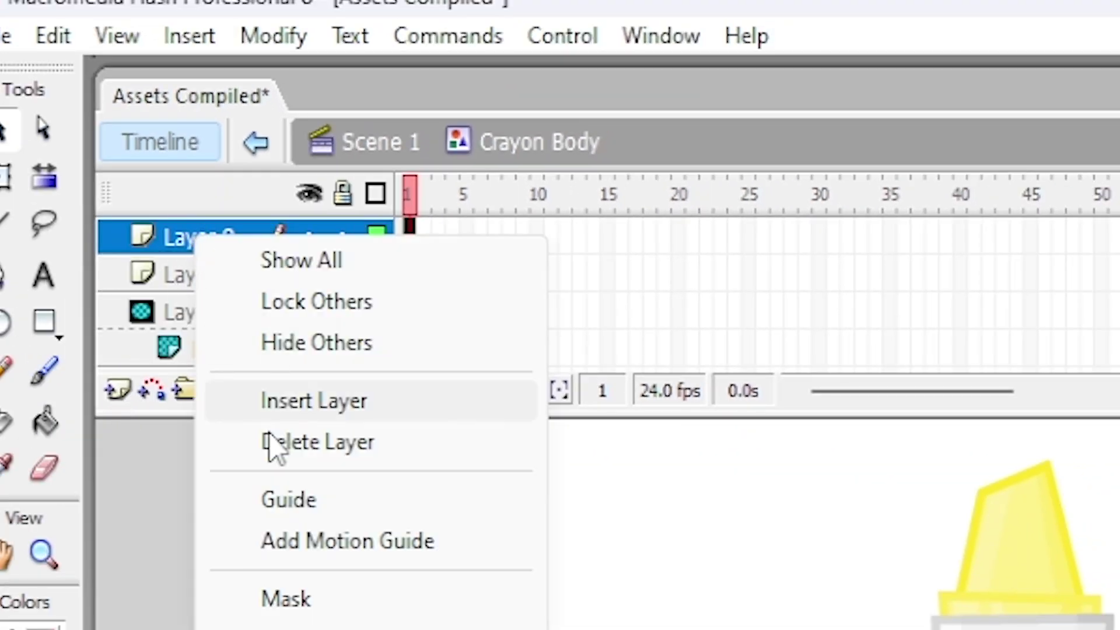
left_click(290, 598)
Delete the two layers newly added above Layer 4
left_click(373, 396)
left_click(374, 397)
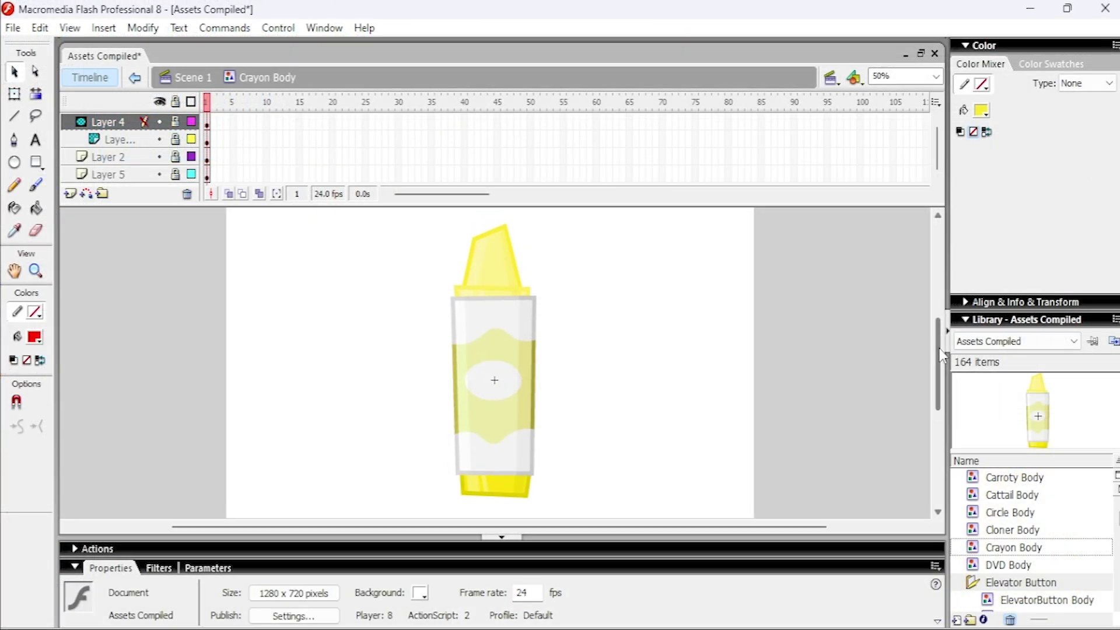
Unlock mask Layer 4 and the masked layer beneath it, and hide Layer 4
left_click(131, 139)
left_click(128, 124)
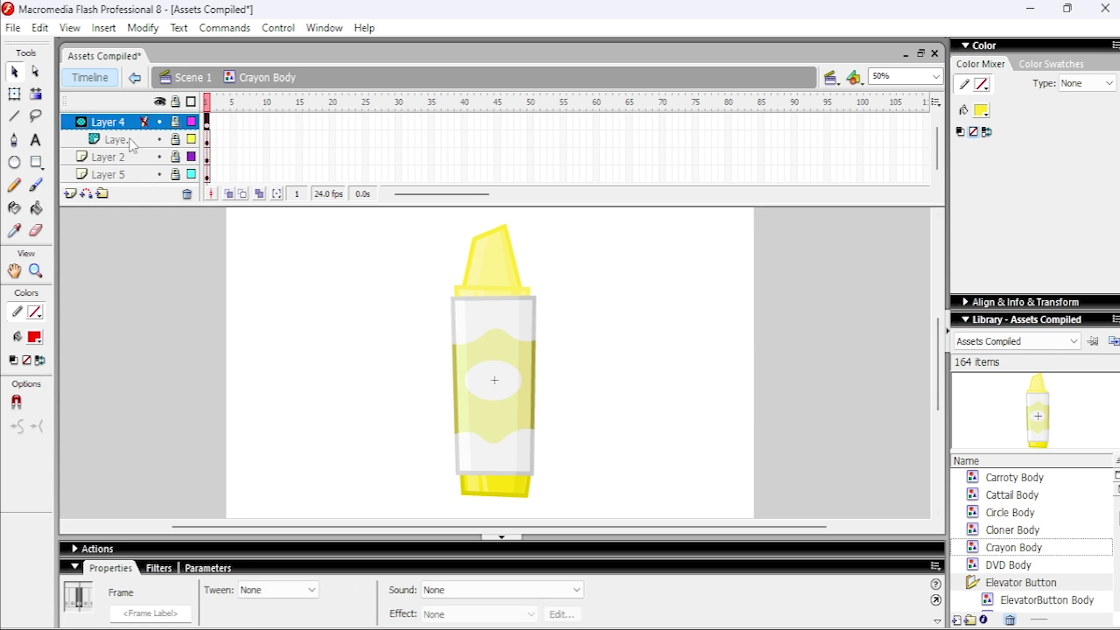
left_click(129, 140)
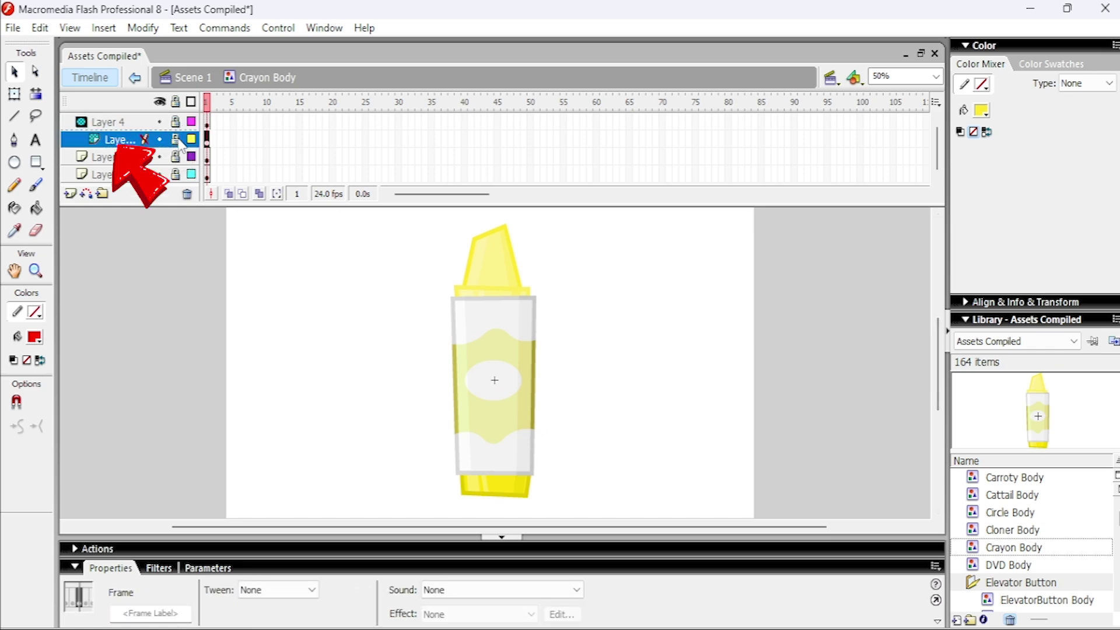
left_click_drag(176, 140, 176, 121)
left_click(160, 121)
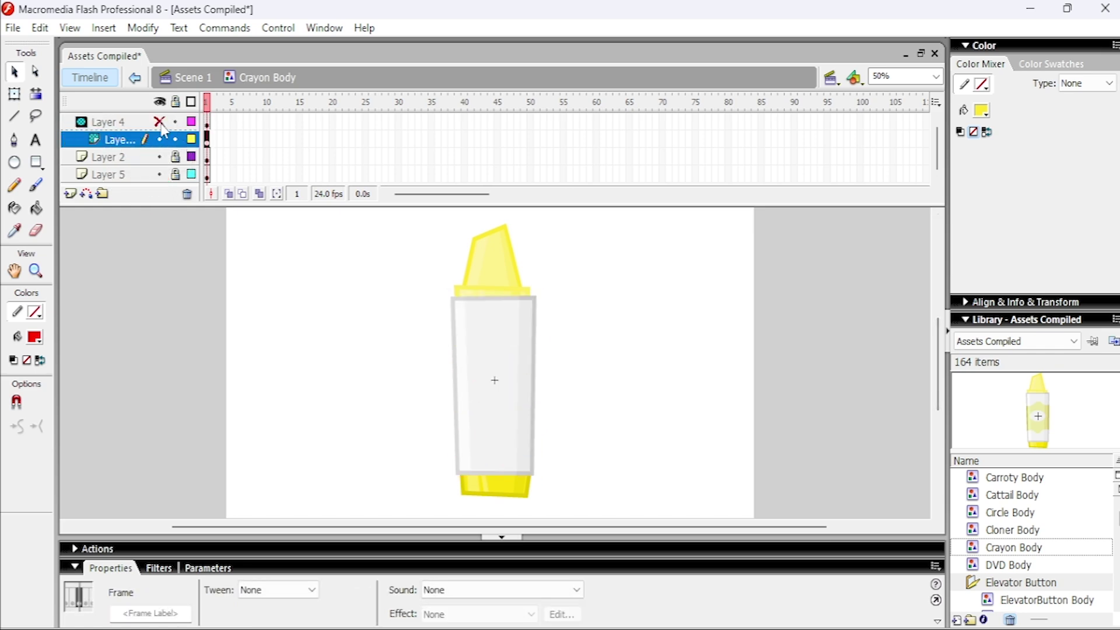
left_click_drag(940, 327, 941, 330)
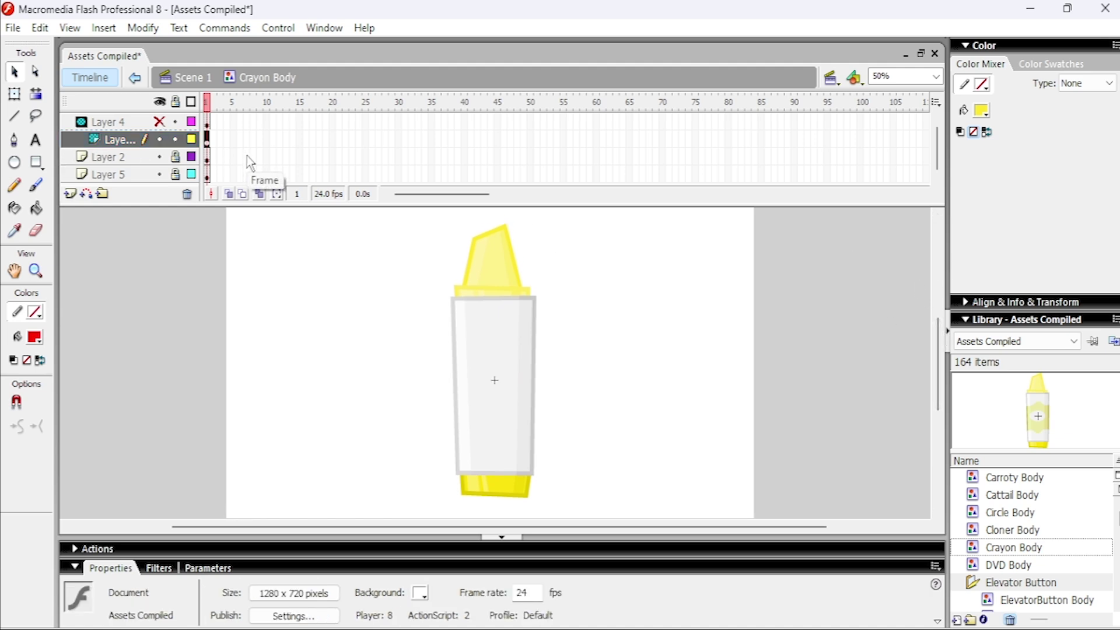
Unlock Layer 2 and hide the masked layer to expose and select the yellow wrapper on Layer 2
left_click(176, 157)
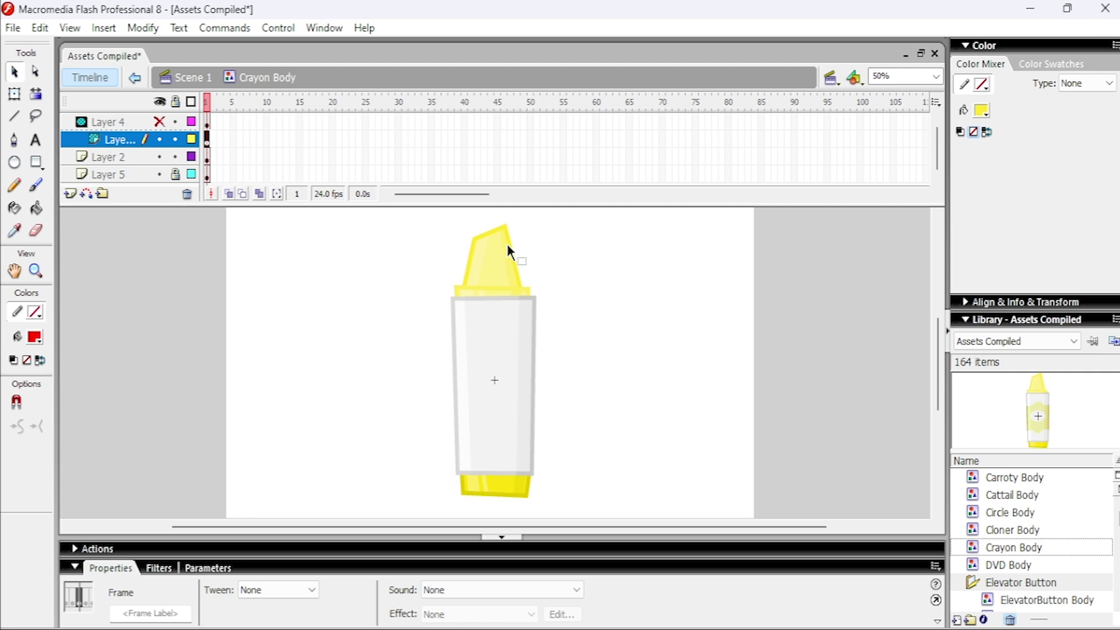
left_click(159, 138)
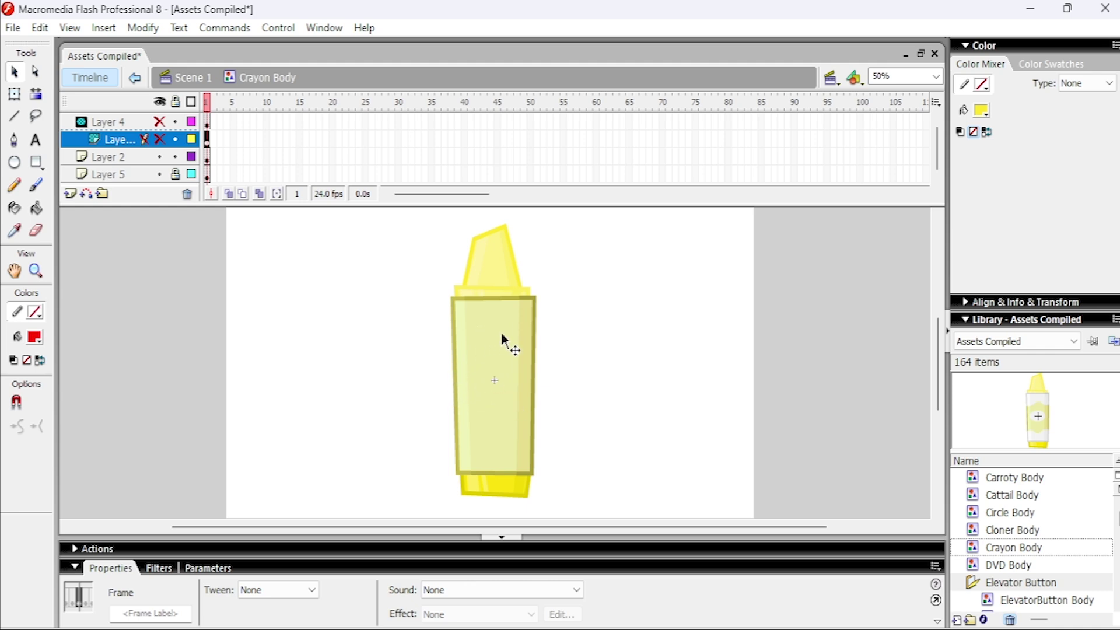
left_click(108, 156)
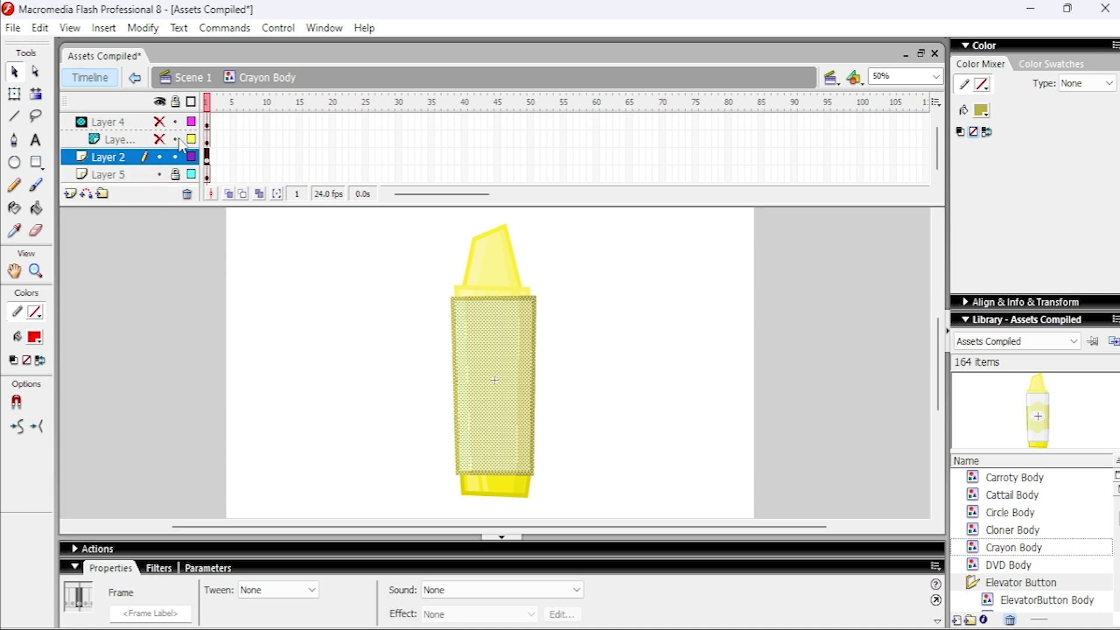
Show the masked layer and mask Layer 4 again
left_click(144, 143)
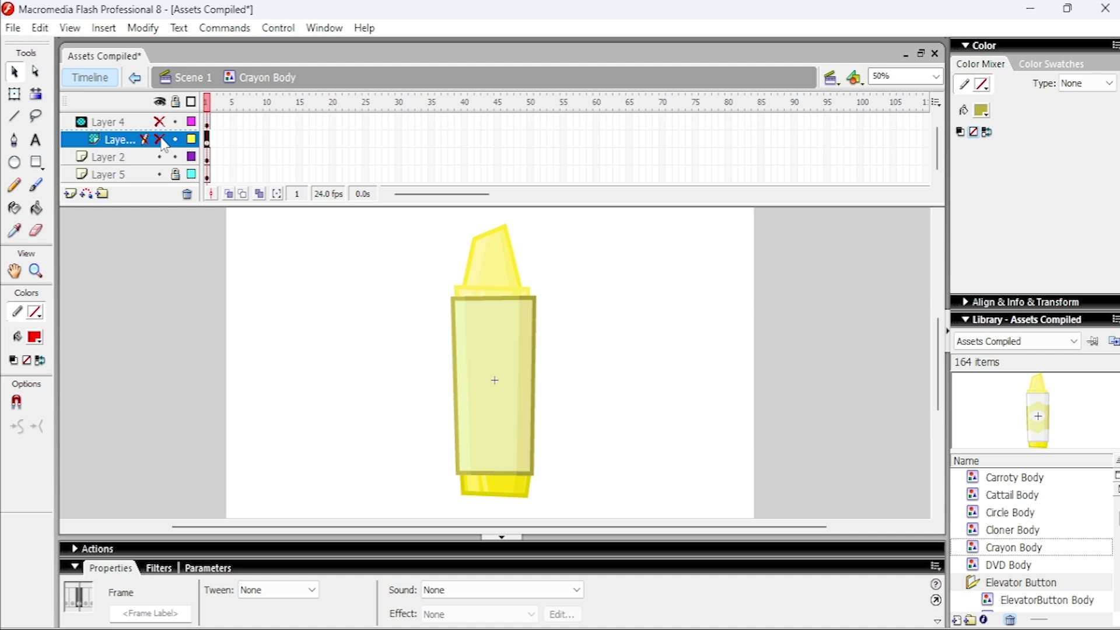
left_click(160, 140)
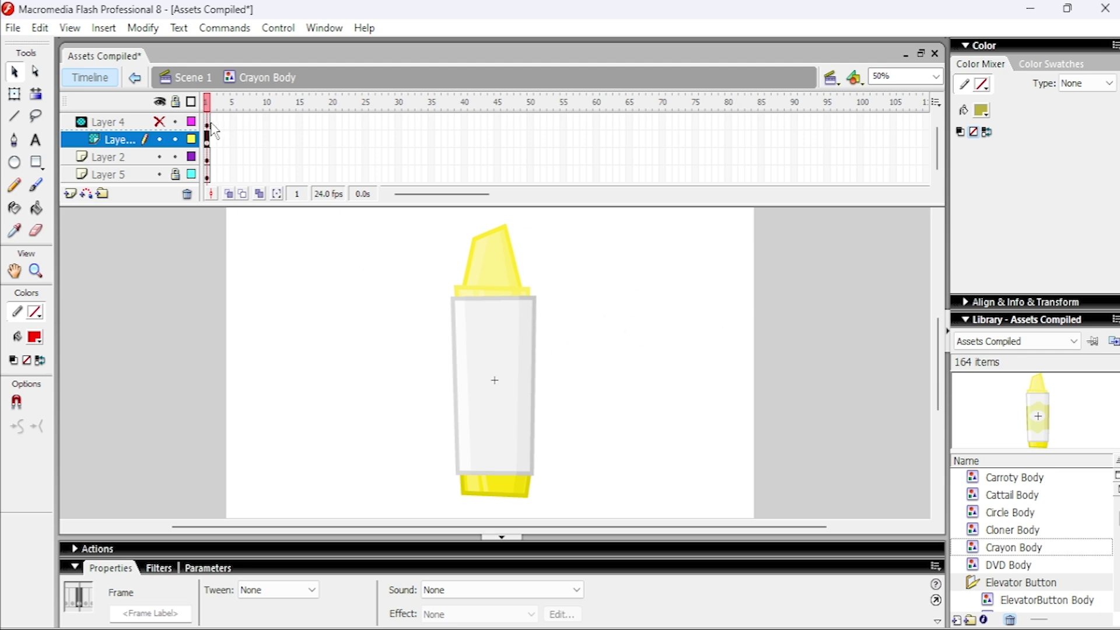
left_click(160, 122)
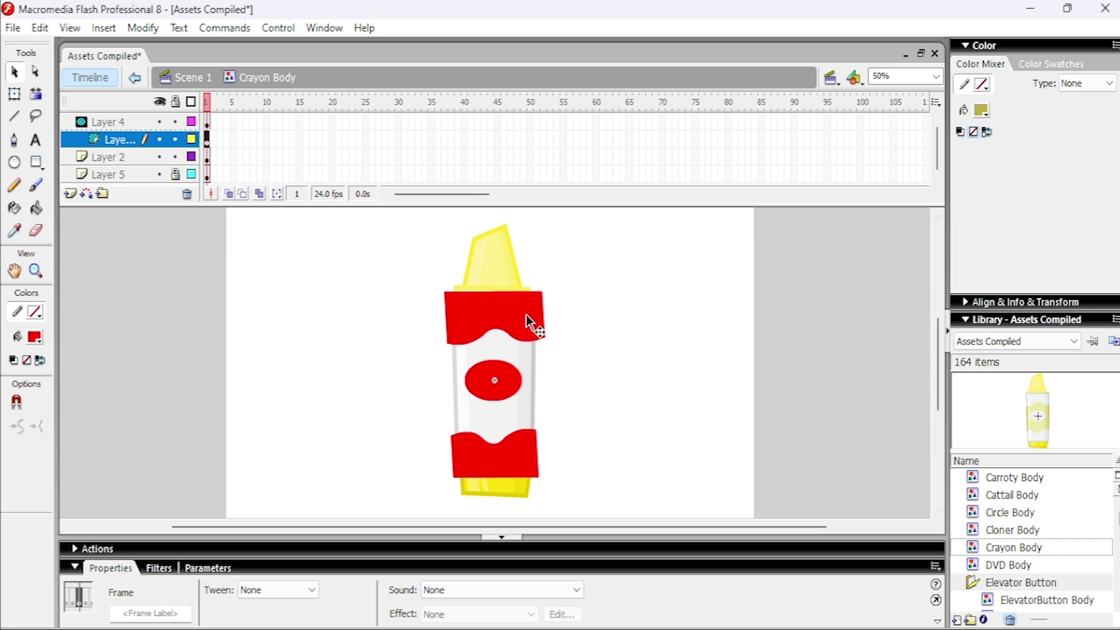
Examine the red mask shapes on Layer 4: the upper wavy band, the central oval and the lower wavy band
left_click(500, 376)
left_click(500, 336)
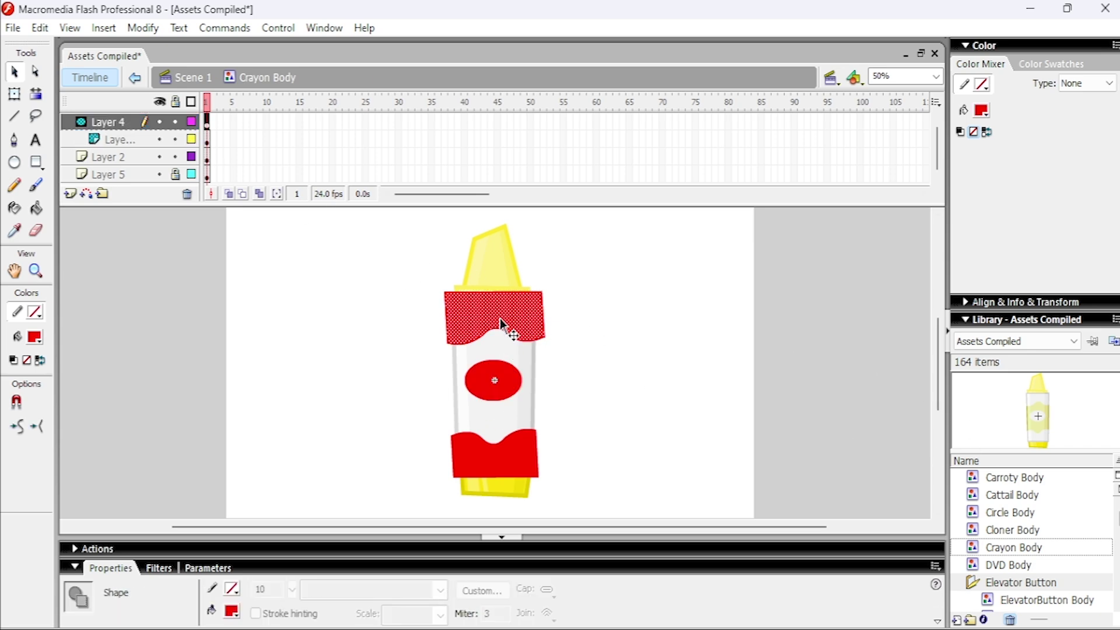
left_click(521, 465)
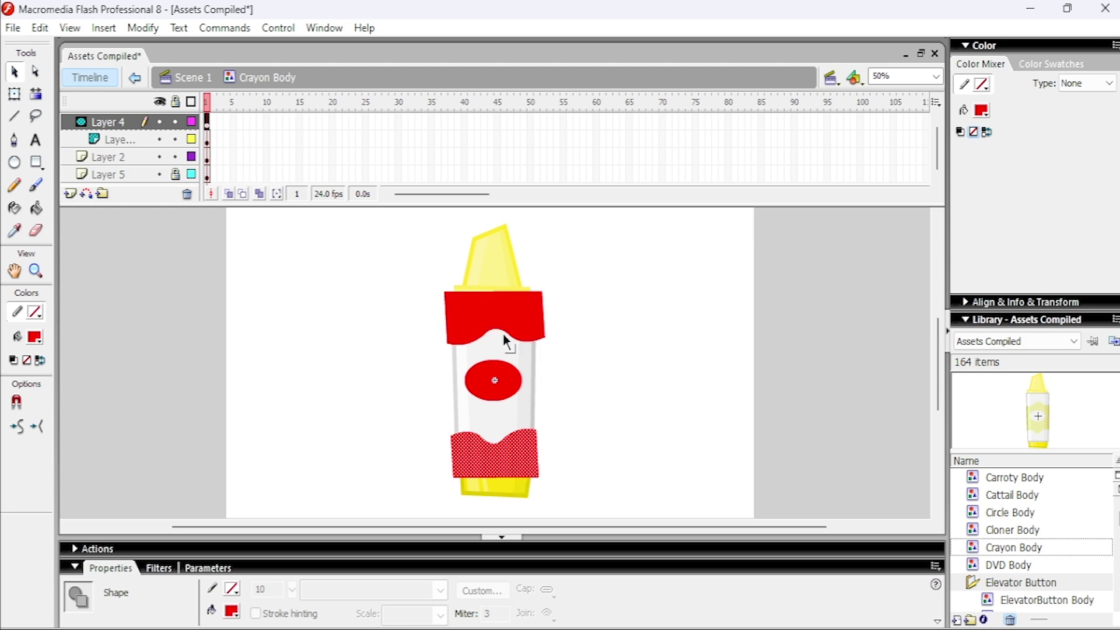
left_click(458, 338)
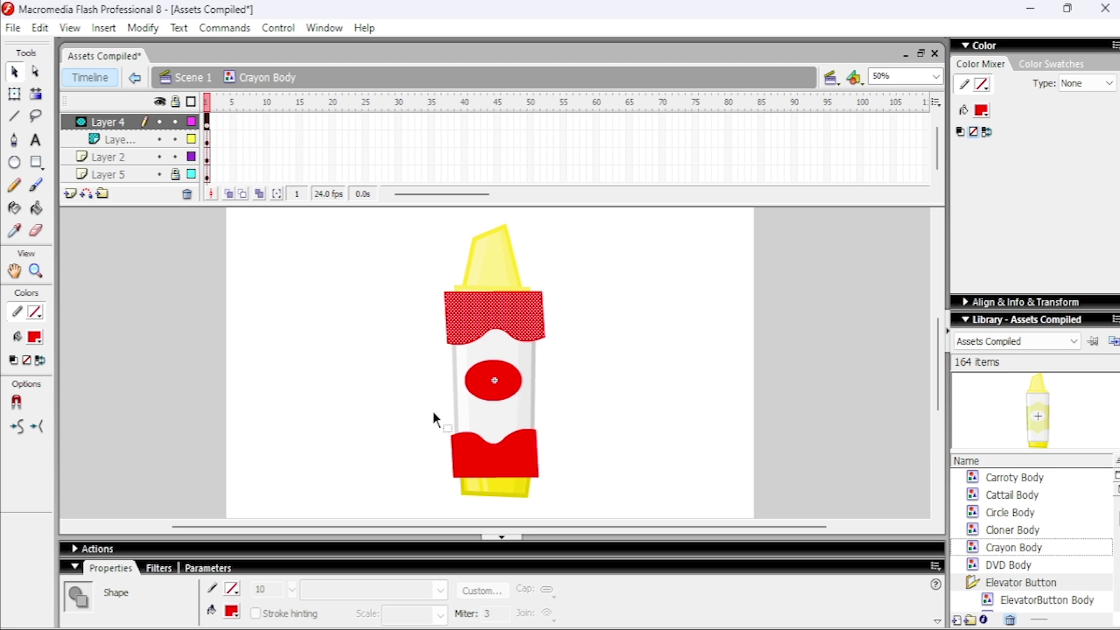
left_click(571, 432)
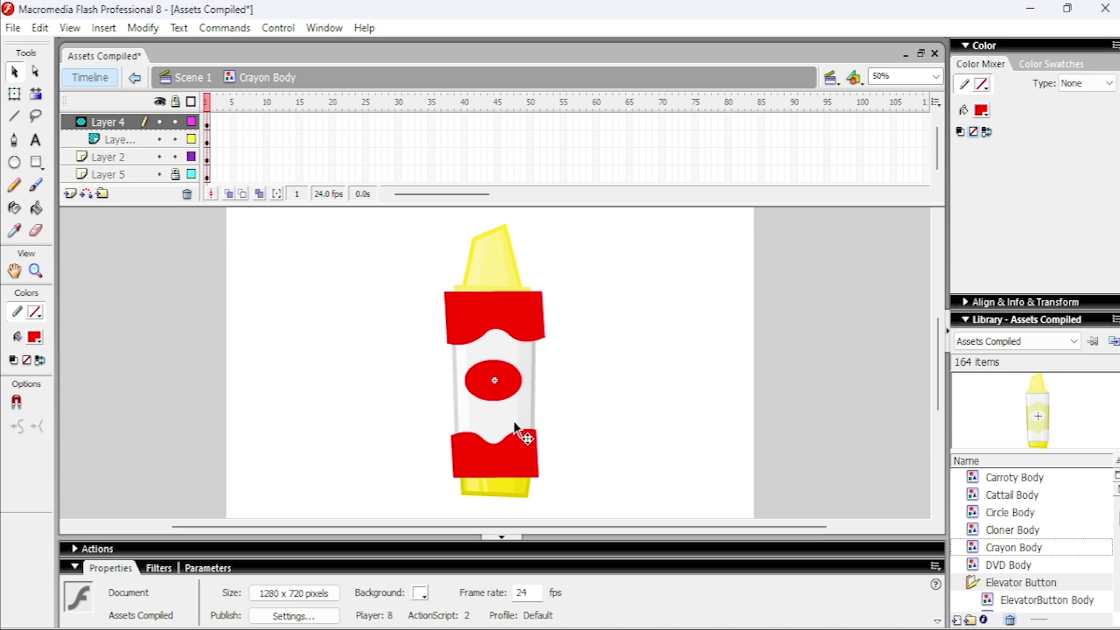
left_click(500, 382)
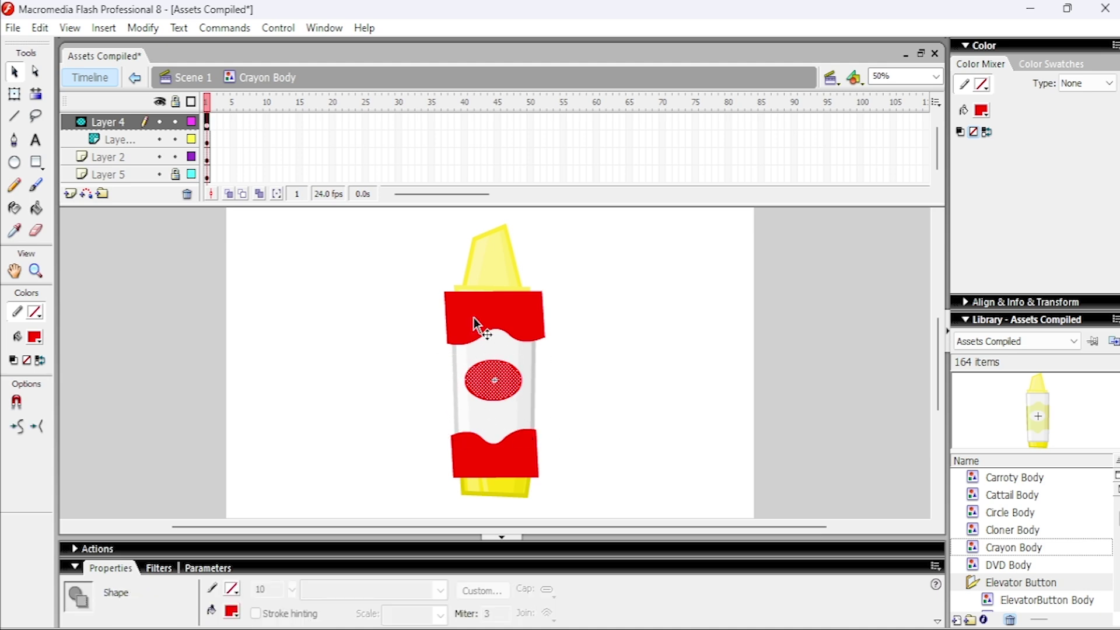
left_click(474, 316)
left_click(606, 327)
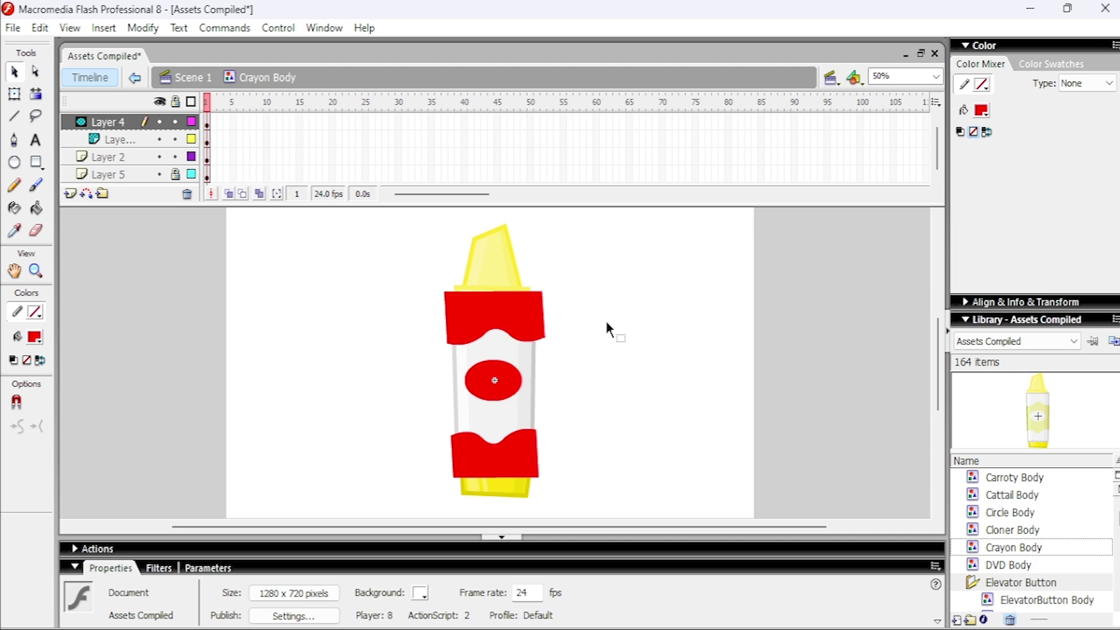
Lock Layer 2, the masked layer and Layer 4 to preview the masking effect
left_click(175, 157)
left_click(175, 139)
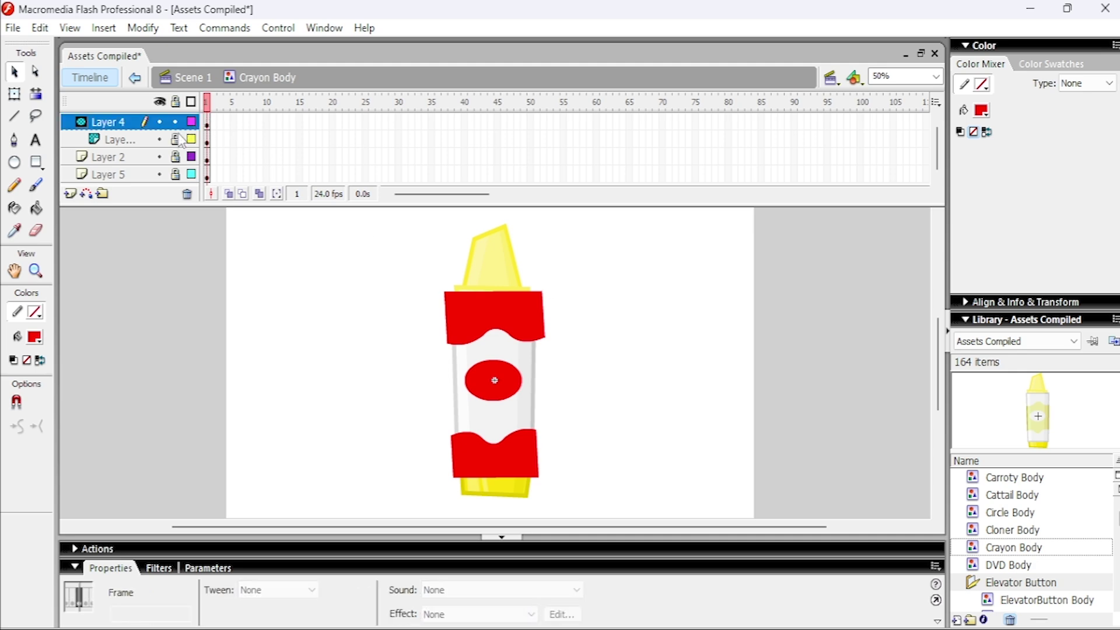
left_click(175, 121)
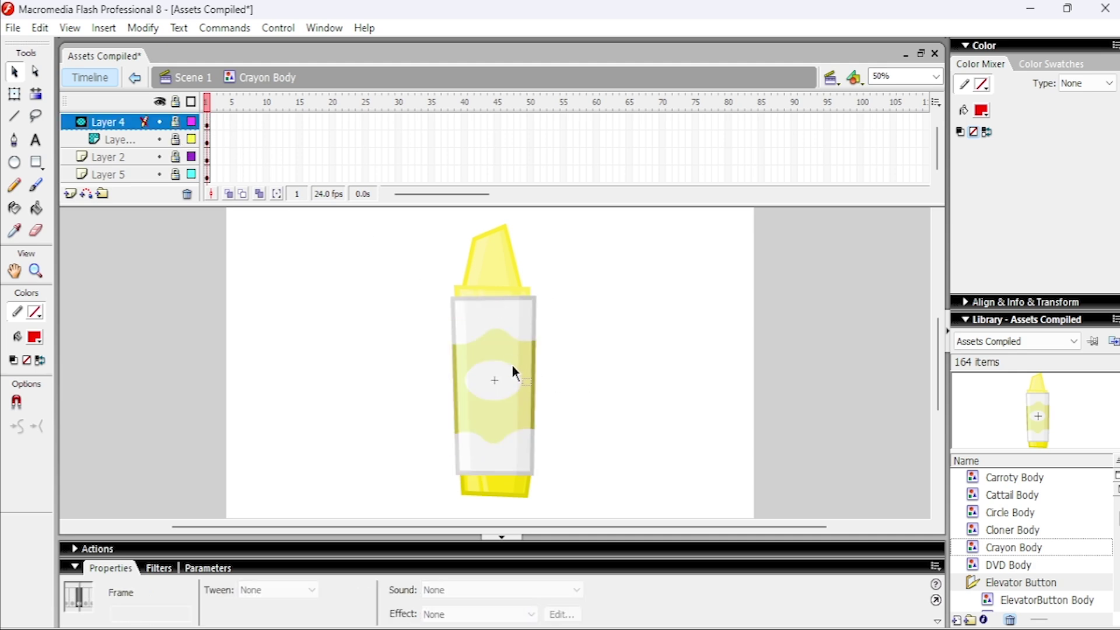
Examine up close how the masked white label areas overlap the yellow wrapper on Layer 2
key("ctrl+equal")
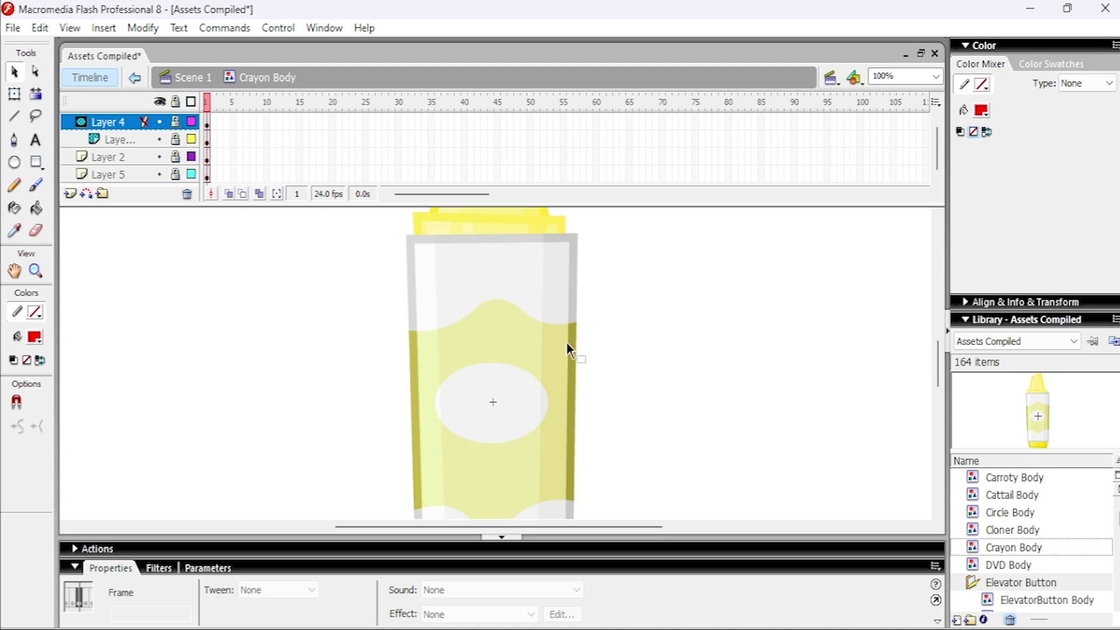
left_click(112, 157)
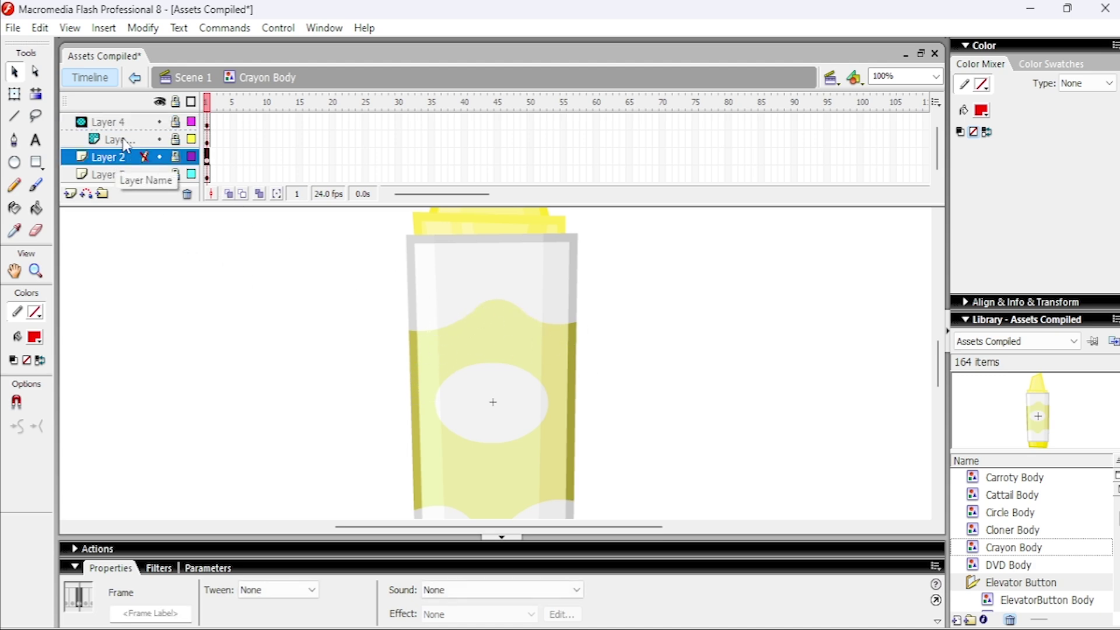
left_click_drag(382, 345, 533, 342)
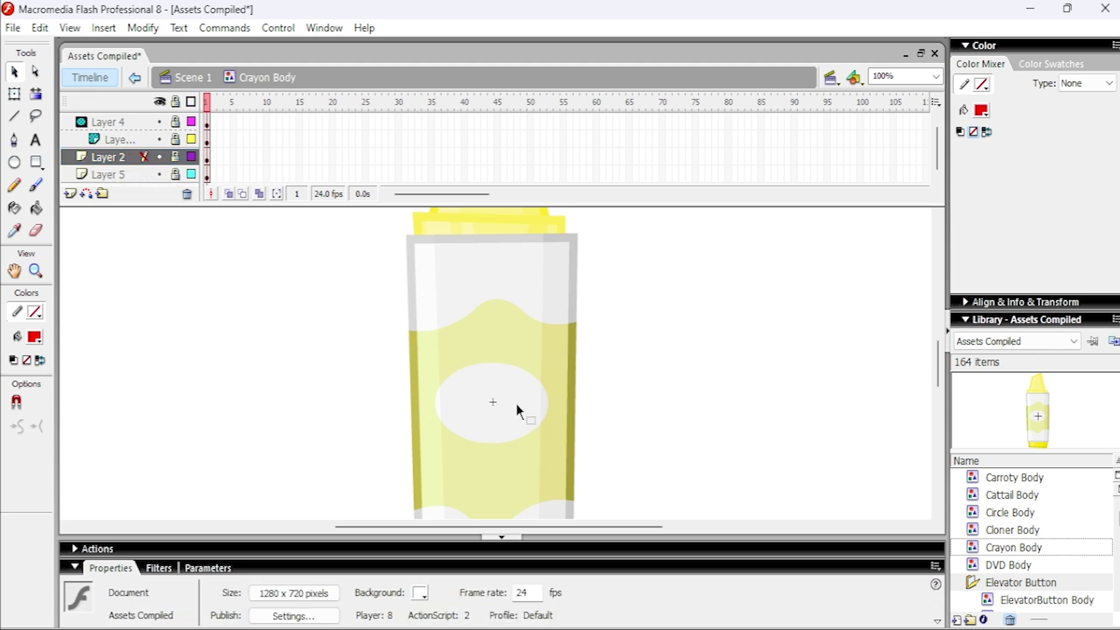
left_click_drag(396, 391, 630, 450)
key("ctrl+minus")
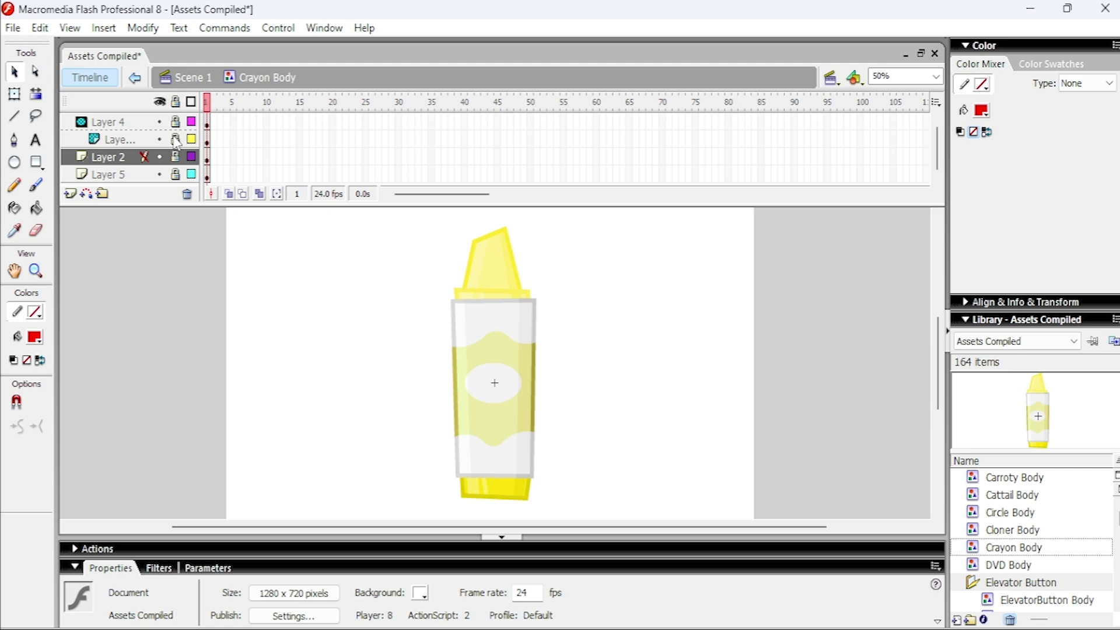
Unlock mask Layer 4 and select its red central oval
left_click(175, 122)
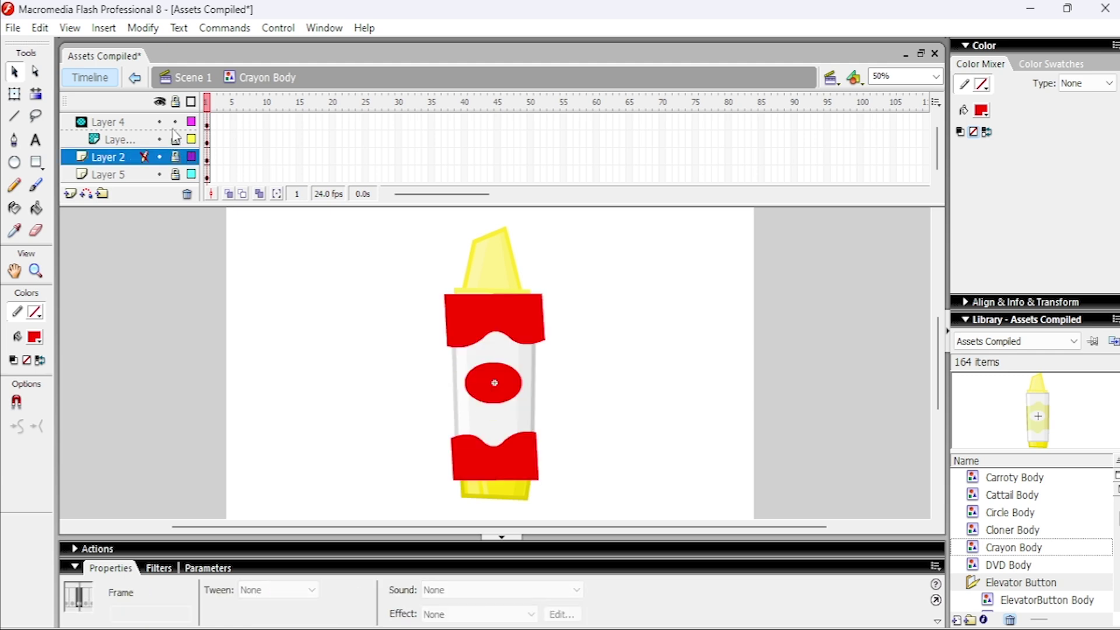
left_click(489, 396)
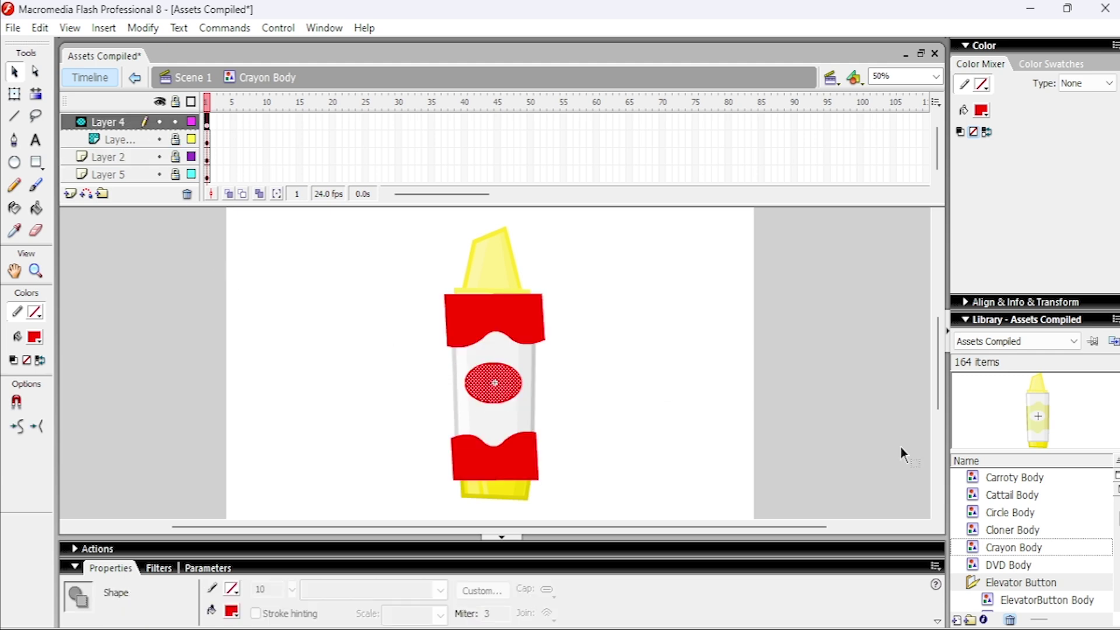
Stretch both sides of the red mask oval out to the wrapper's edges and lock Layer 4
left_click(560, 412)
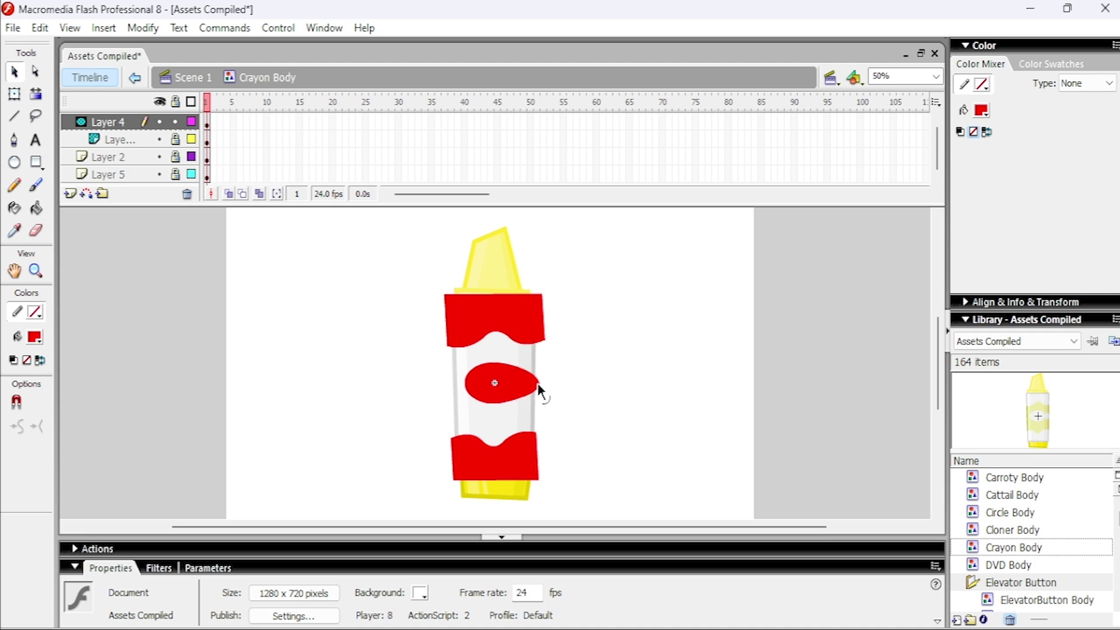
left_click_drag(469, 388, 458, 394)
left_click(175, 121)
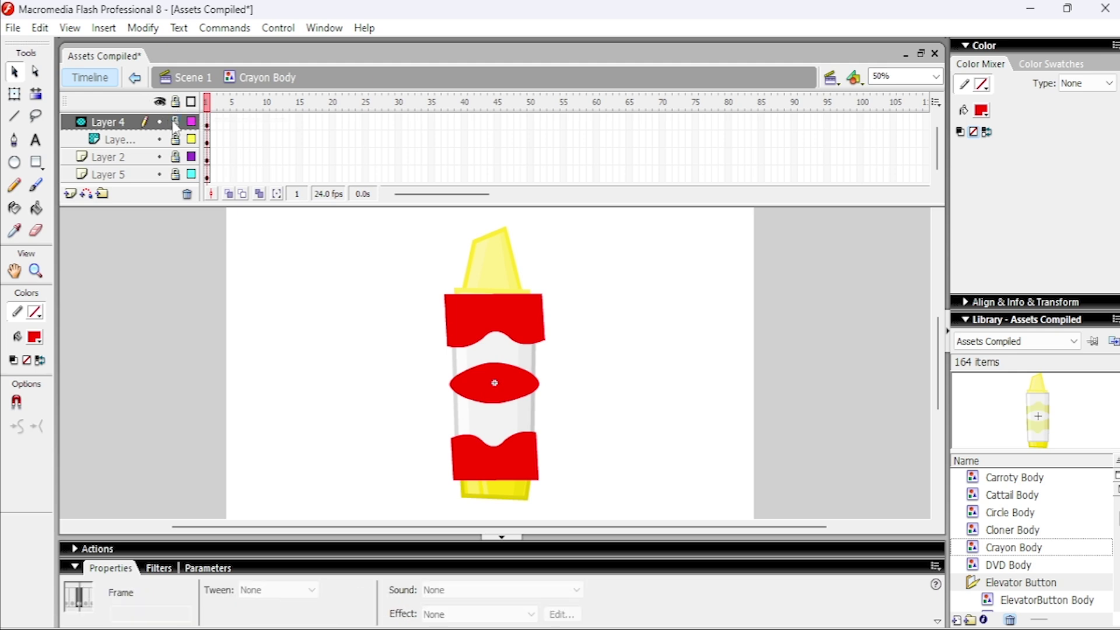
Undo the locking of Layer 4 and the stretching of the mask oval
key("ctrl+z")
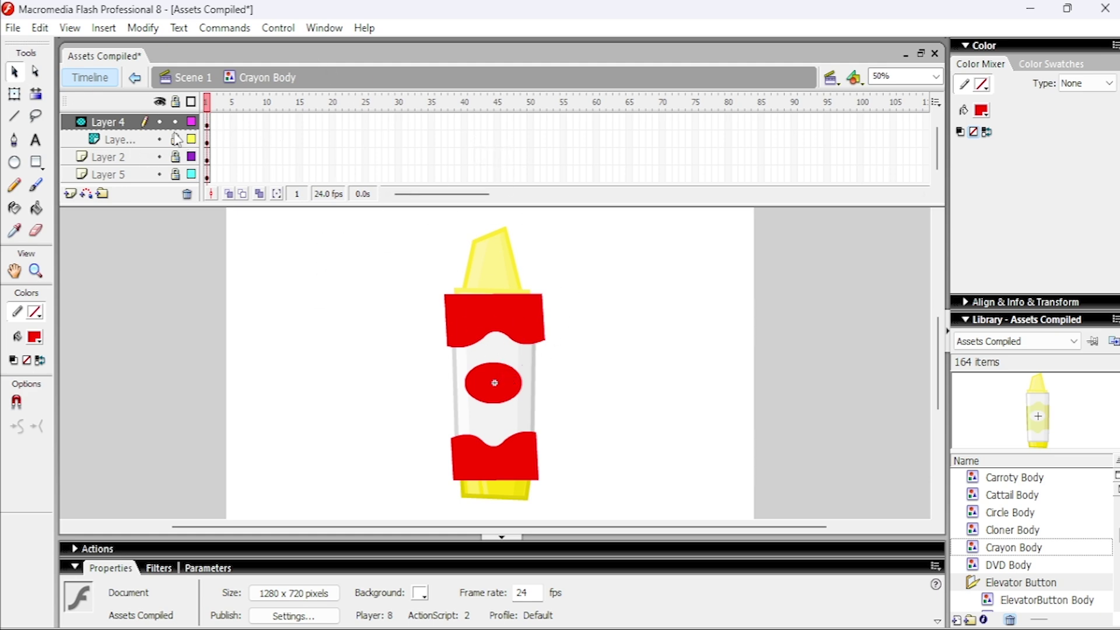
Insert keyframes at frame 10 on Layer 4, its masked layer, Layer 2 and Layer 5
left_click_drag(267, 124, 269, 170)
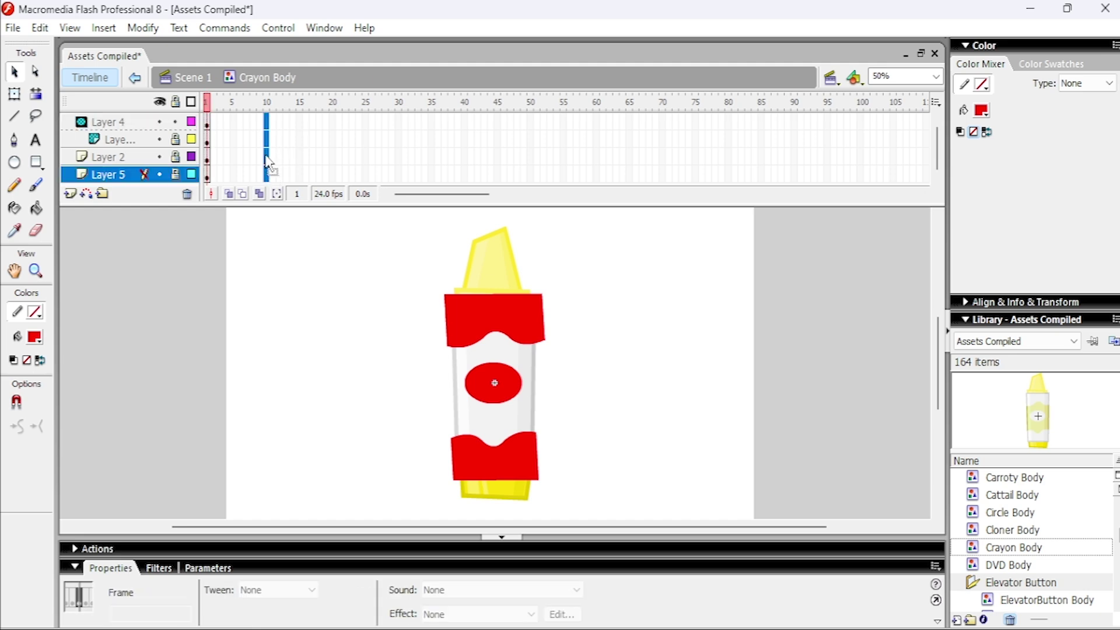
right_click(267, 156)
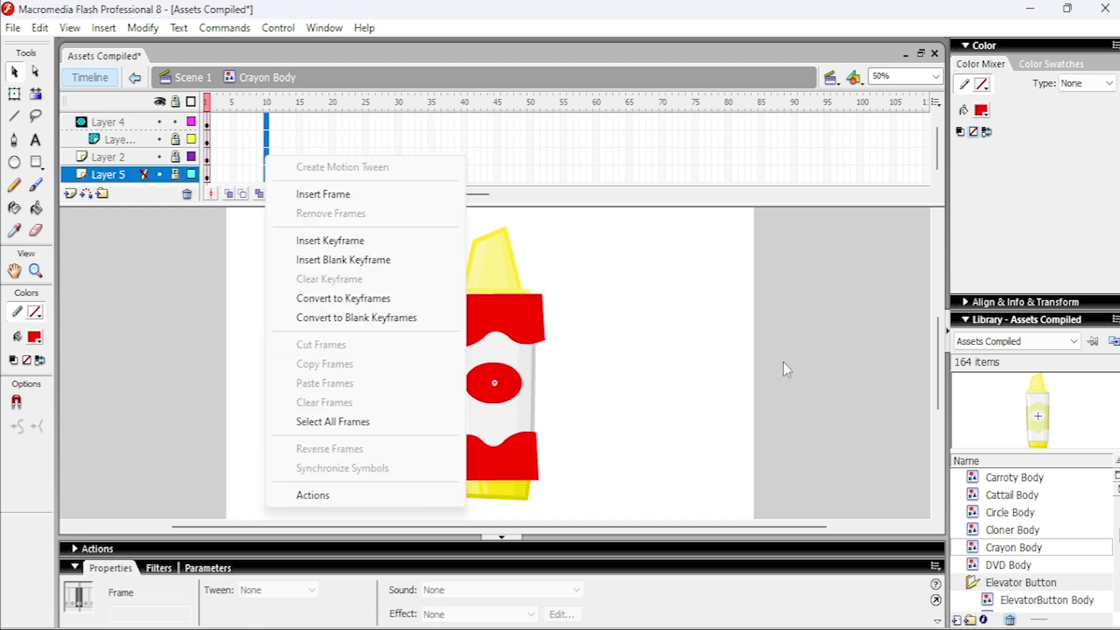
left_click(330, 243)
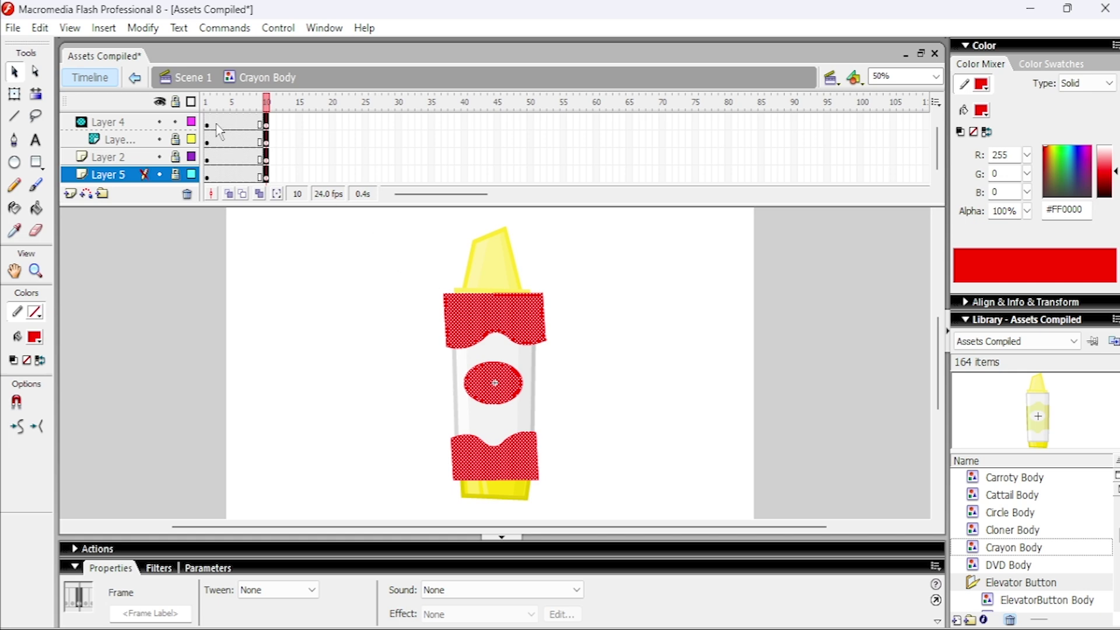
left_click(571, 376)
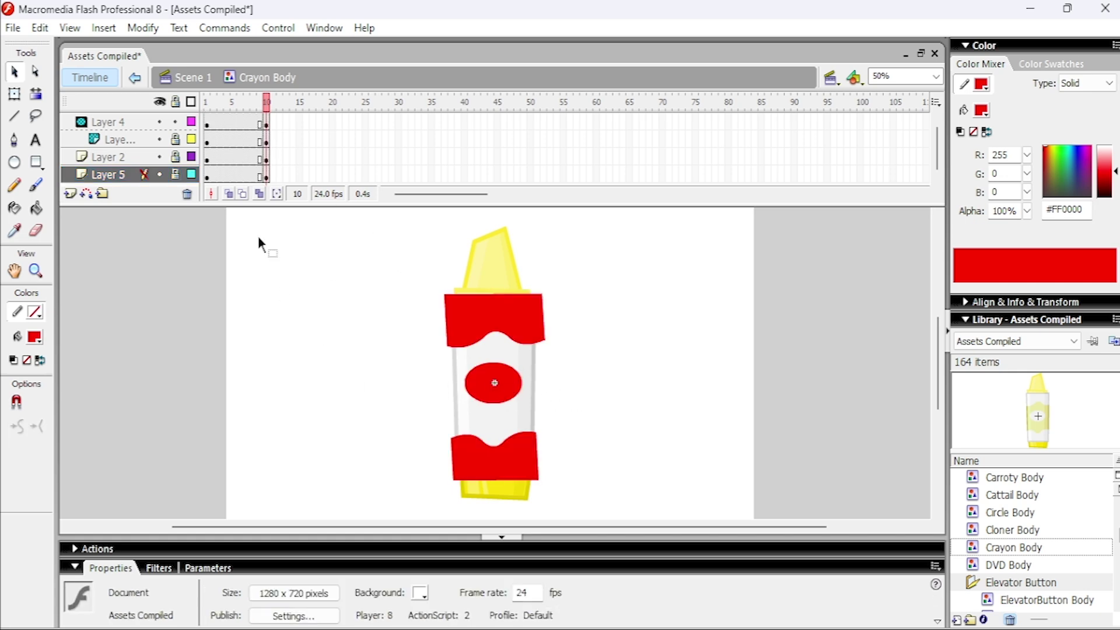
Insert keyframes at frame 20 on Layer 4, its masked layer, Layer 2 and Layer 5
left_click_drag(328, 122, 330, 175)
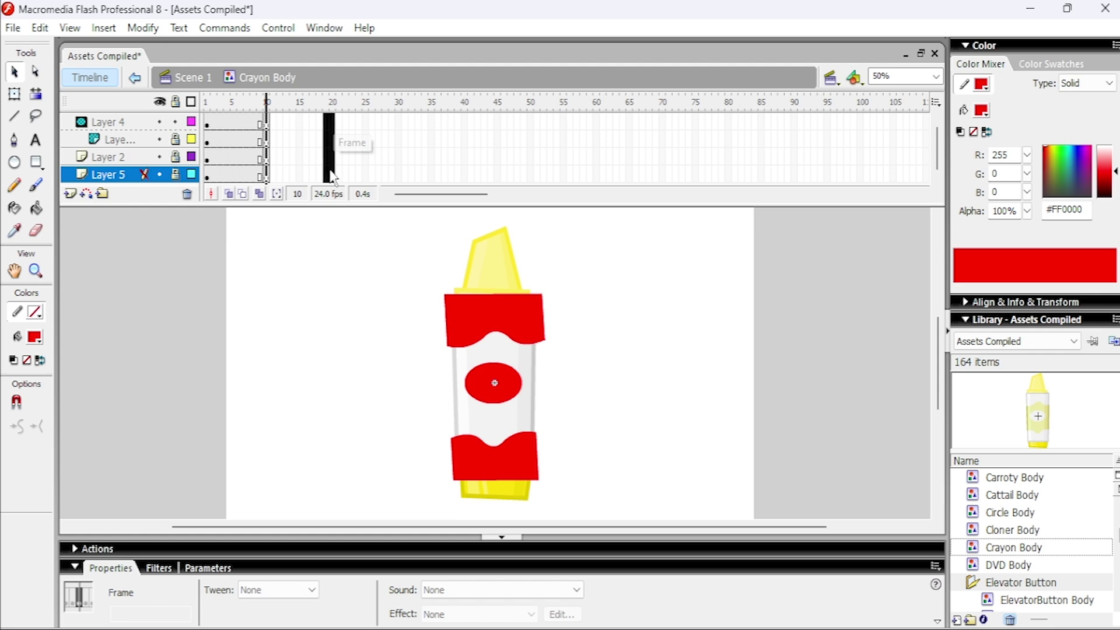
right_click(331, 173)
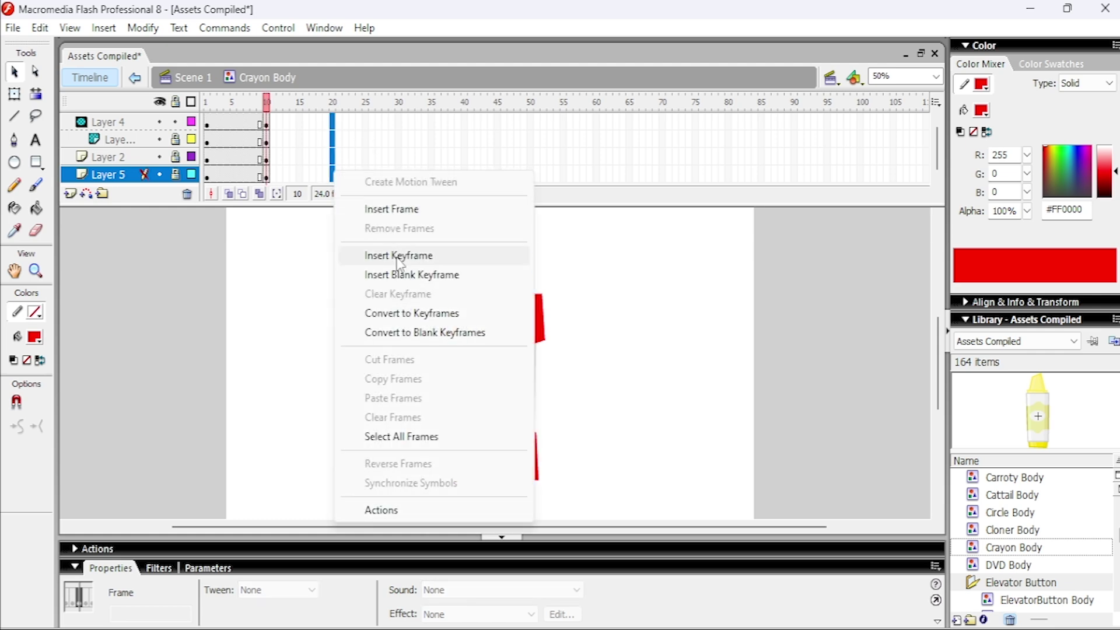
left_click(400, 255)
Convert the red central oval on Layer 4's frame 1 into a graphic symbol named g
left_click(208, 122)
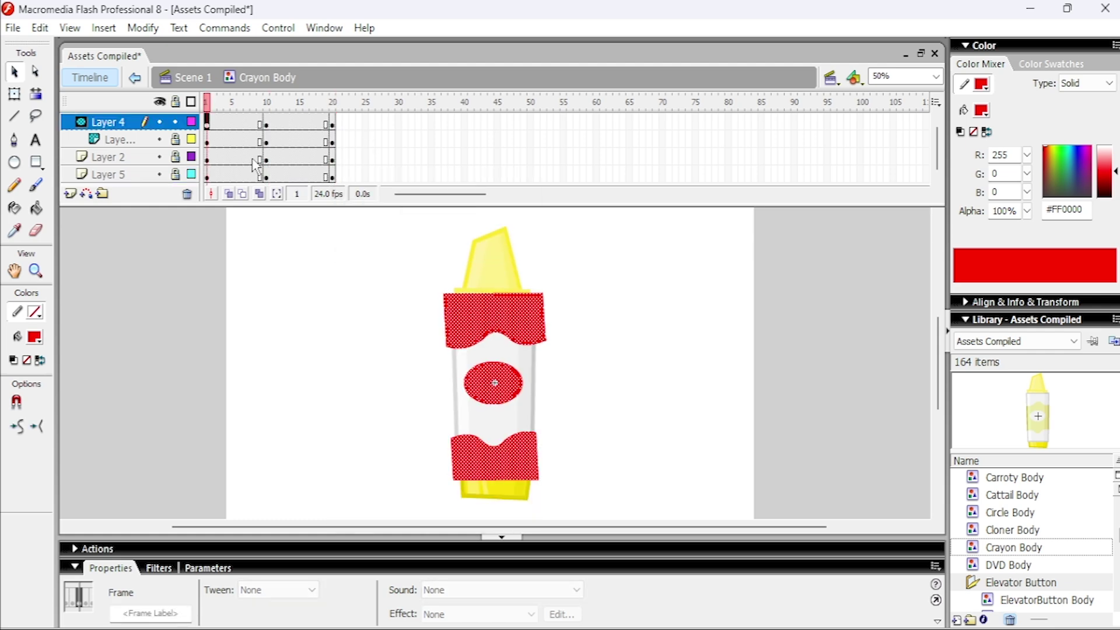
left_click(353, 281)
left_click_drag(430, 359, 590, 412)
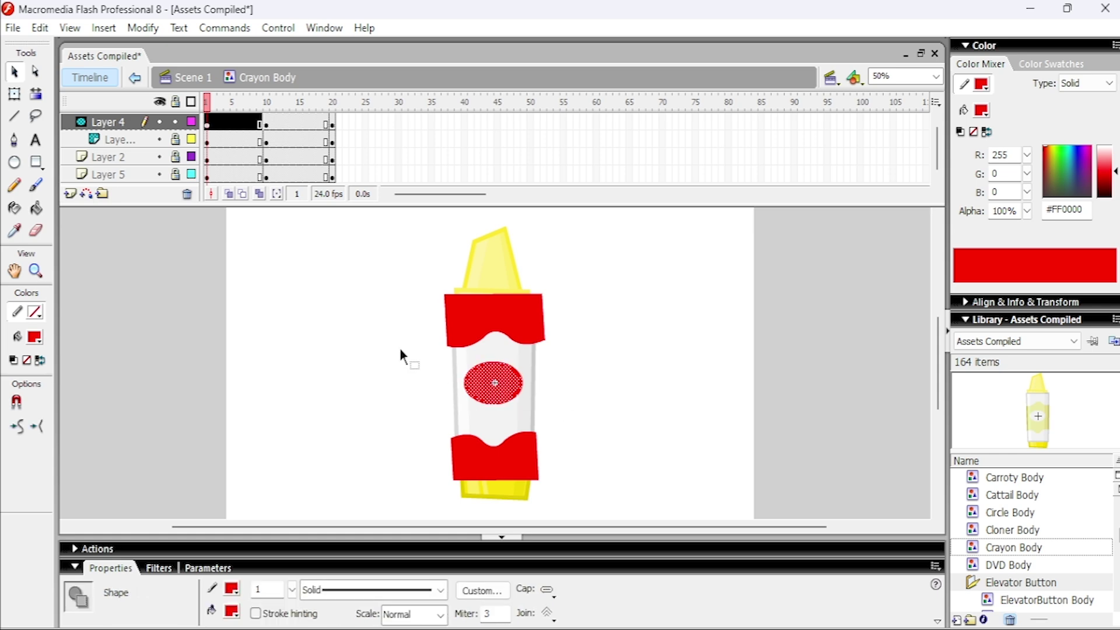
left_click(401, 350)
left_click(513, 395)
right_click(508, 391)
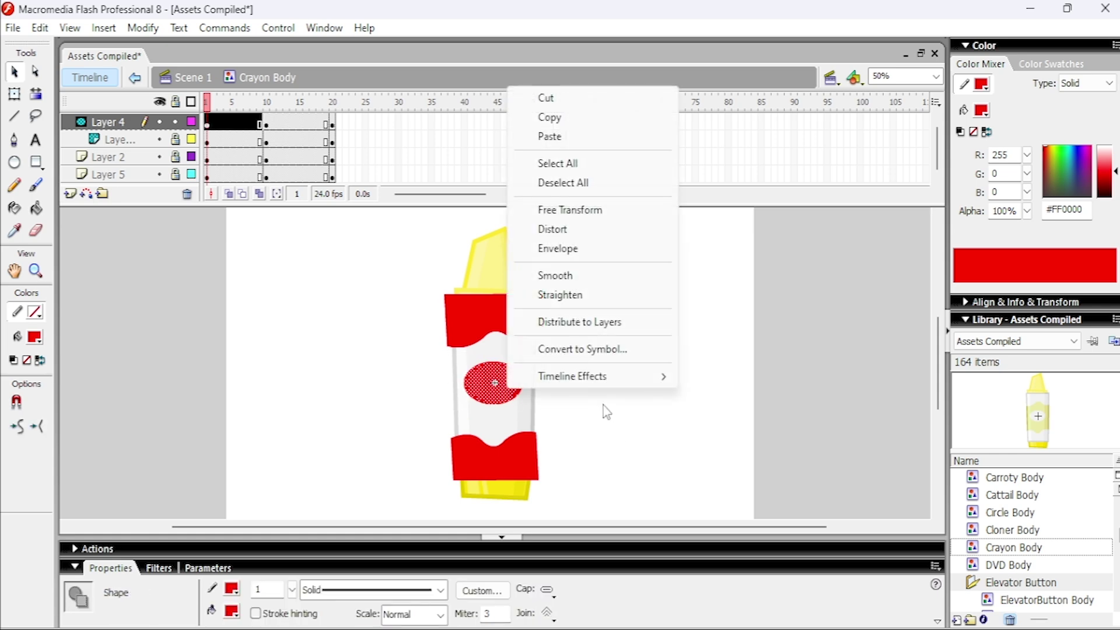
left_click(583, 350)
type("\\")
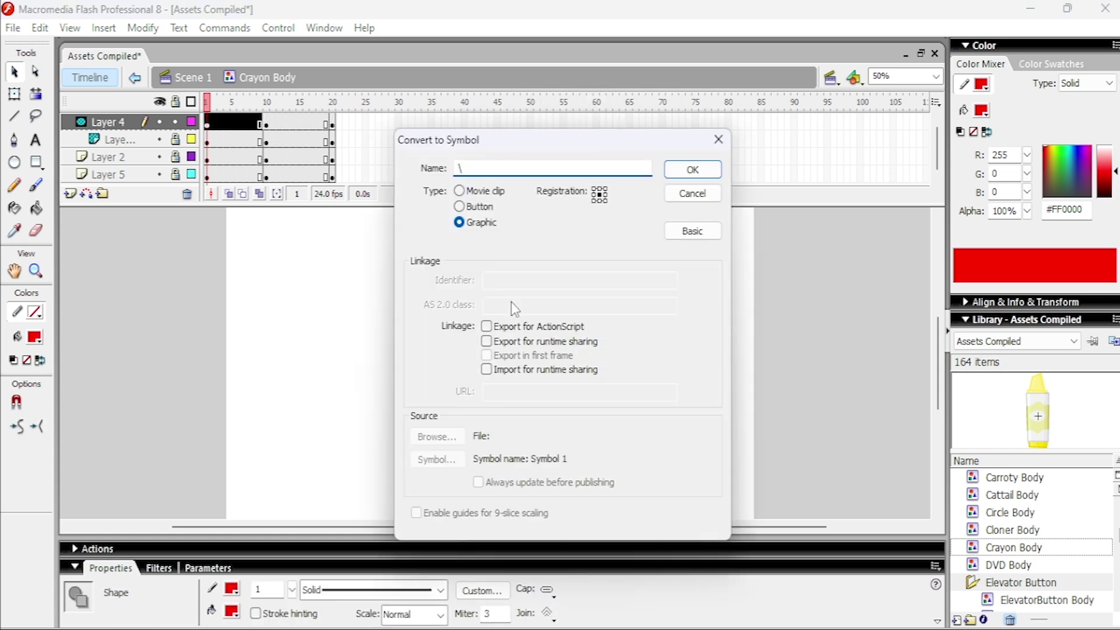
key("BackSpace")
type("g")
key("Return")
left_click(611, 384)
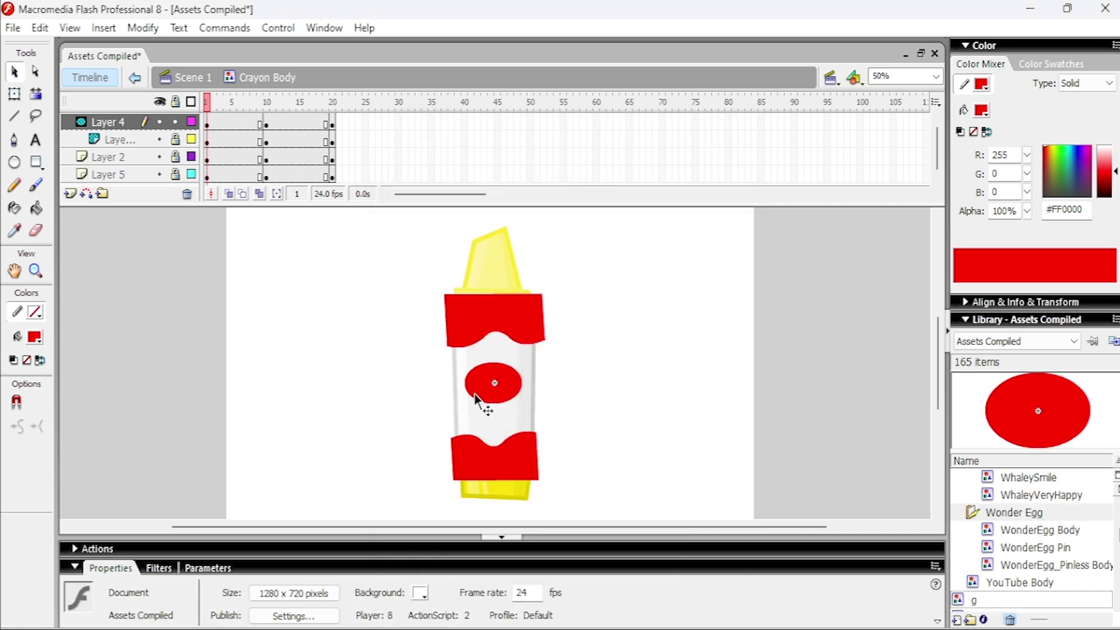
Move Layer 4's mask oval just outside the crayon: to its left at frames 1 and 20, and to its right at frame 10
left_click_drag(476, 395, 403, 391)
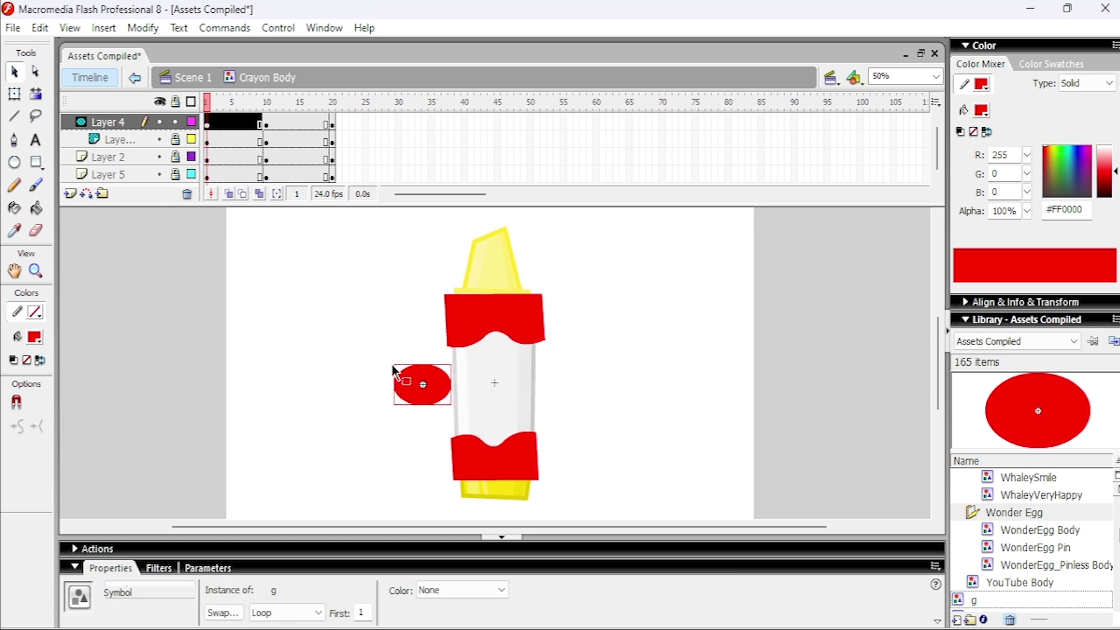
left_click(266, 124)
left_click(634, 367)
left_click_drag(493, 385, 429, 380)
left_click(332, 121)
left_click(642, 379)
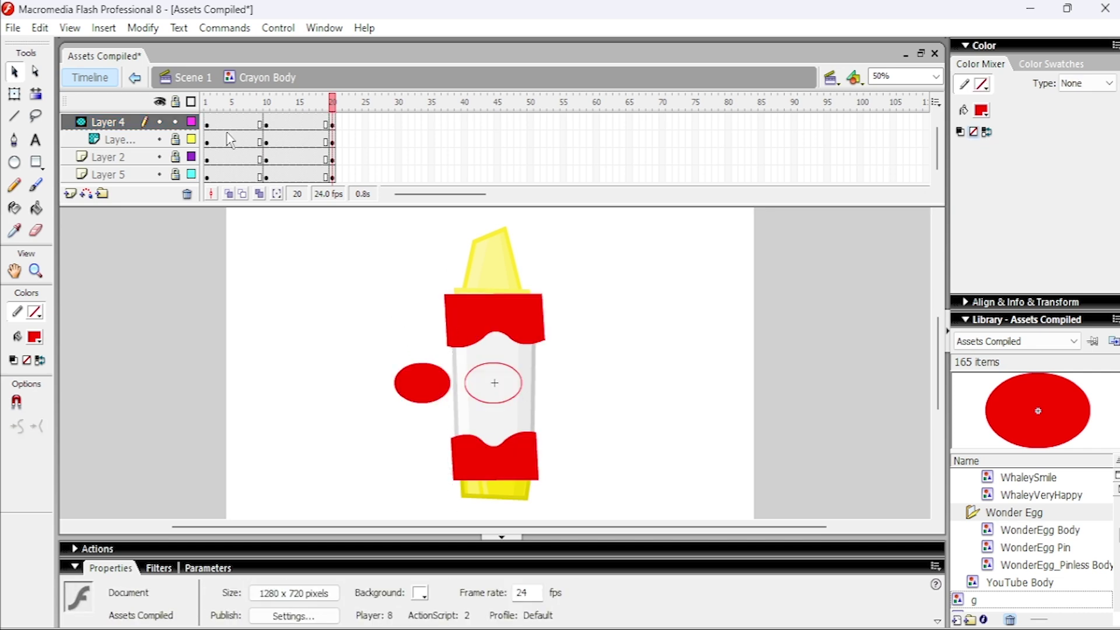
Try to create motion tweens on Layer 4 between frames 1, 10 and 20, and check the artwork on frame 1
right_click(238, 124)
left_click(309, 136)
right_click(291, 125)
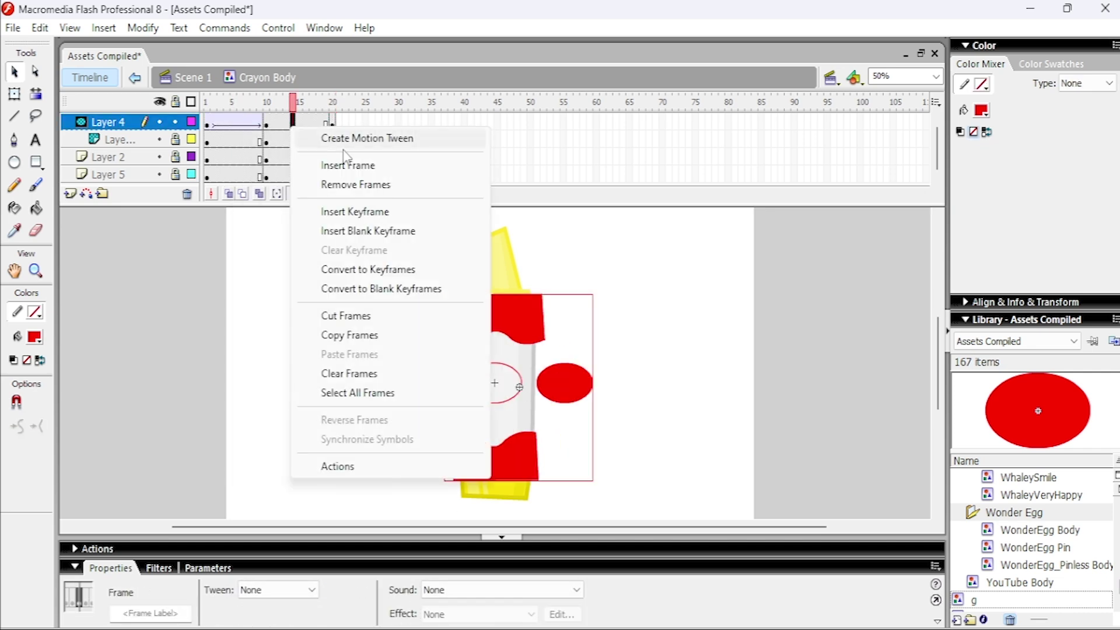
left_click(388, 138)
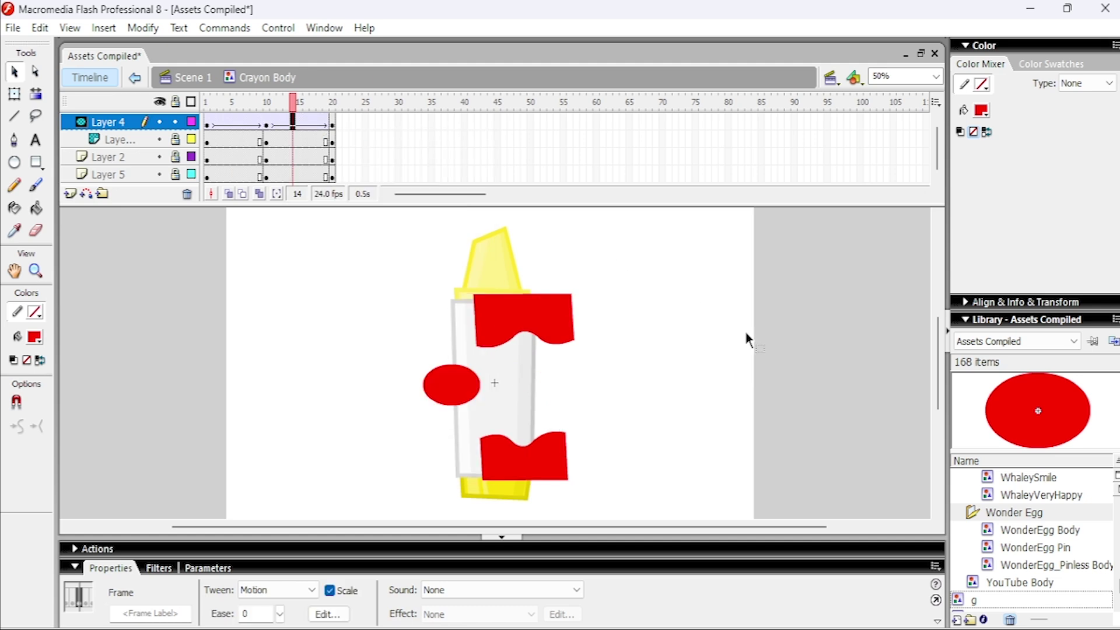
left_click(746, 334)
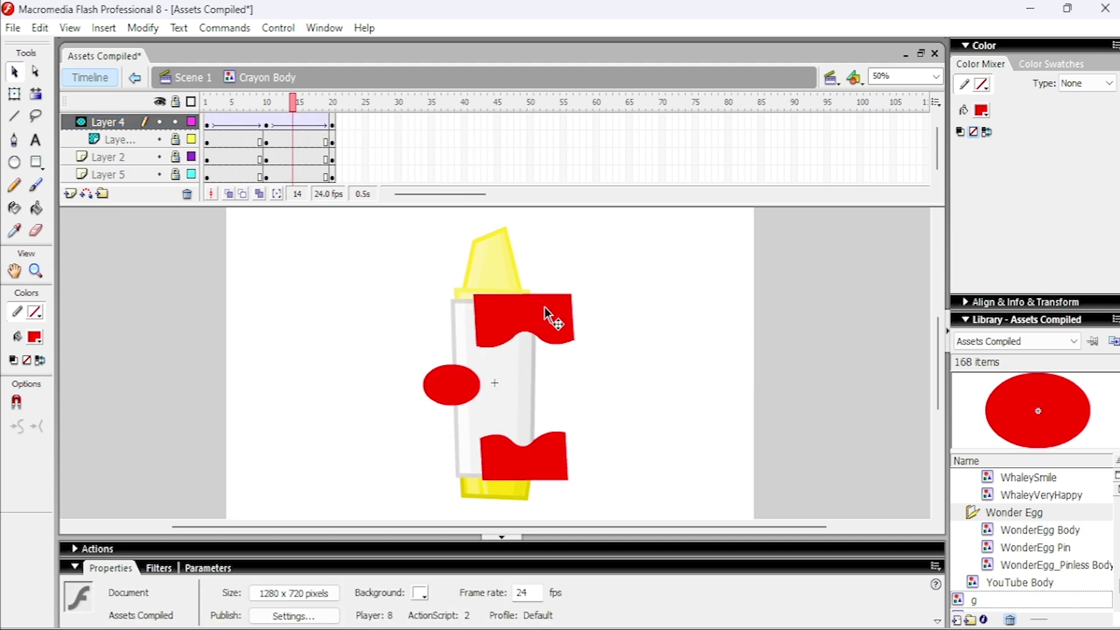
left_click(207, 125)
left_click(378, 331)
left_click(494, 313)
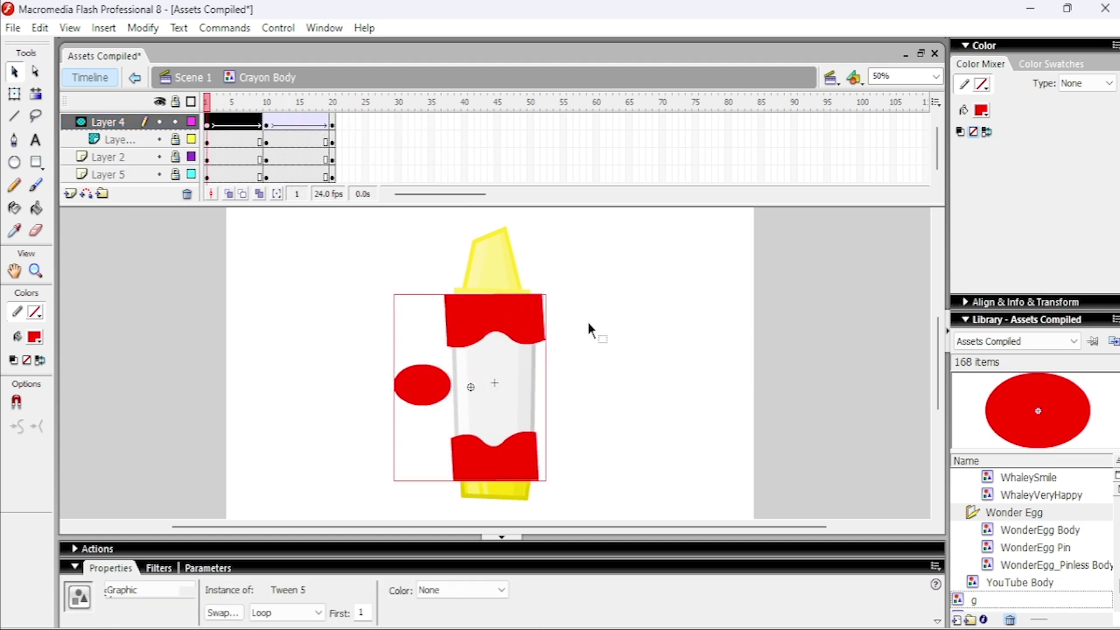
Undo the motion tweens on Layer 4
key("ctrl+z")
key("ctrl+z")
key("ctrl+z")
key("ctrl+z")
key("ctrl+z")
key("ctrl+z")
key("ctrl+z")
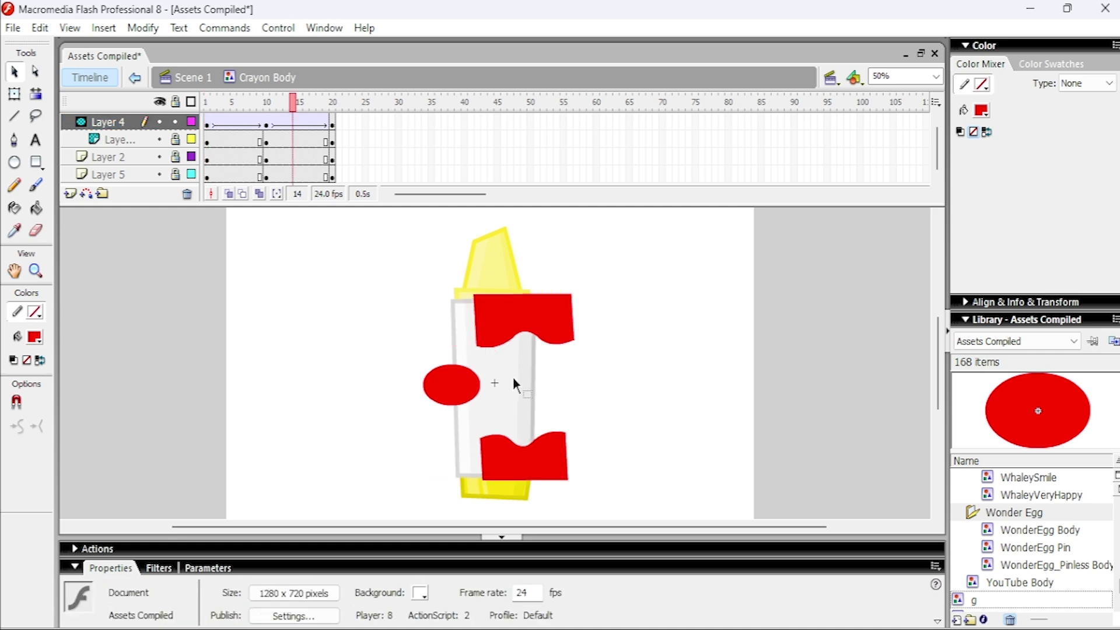
Delete the upper and lower red mask shapes from Layer 4's first keyframe, keeping only the oval
left_click(659, 344)
left_click(528, 327)
left_click(525, 449, "shift")
key("Delete")
left_click_drag(422, 250, 606, 348)
key("Delete")
Delete the upper and lower red mask shapes and the leftover oval outline from Layer 4's frame 10
left_click(267, 124)
key("Delete")
left_click_drag(409, 416, 585, 496)
key("Delete")
left_click_drag(433, 346, 530, 421)
key("Delete")
Delete the two red mask shapes and the leftover oval outline from Layer 4's frame 20
left_click(332, 125)
left_click_drag(387, 244, 571, 340)
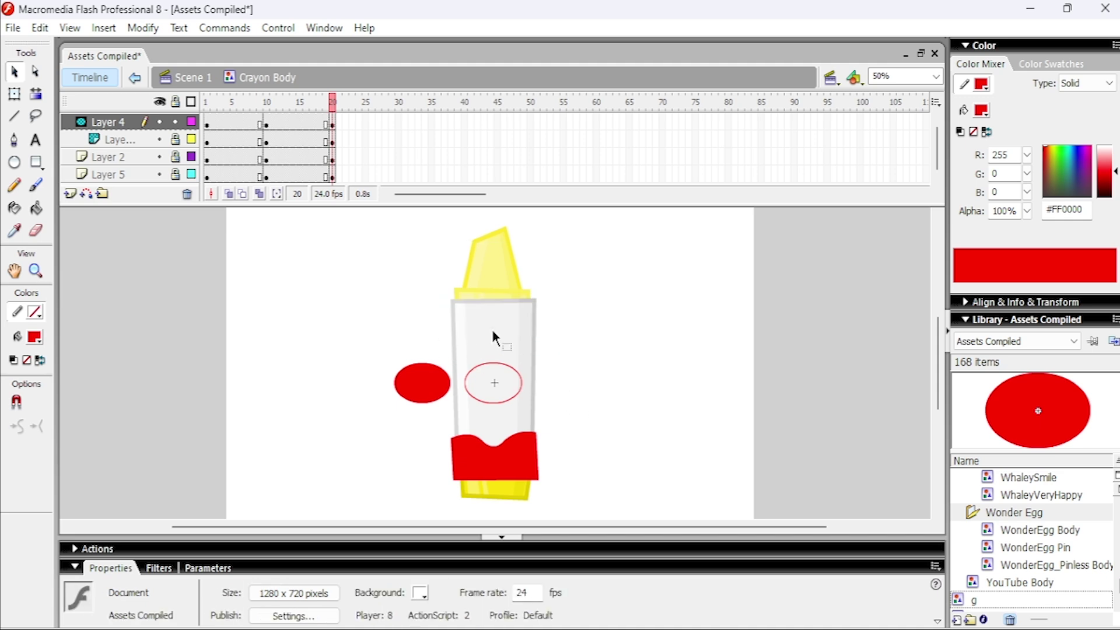
key("Delete")
left_click_drag(383, 404, 614, 507)
key("Delete")
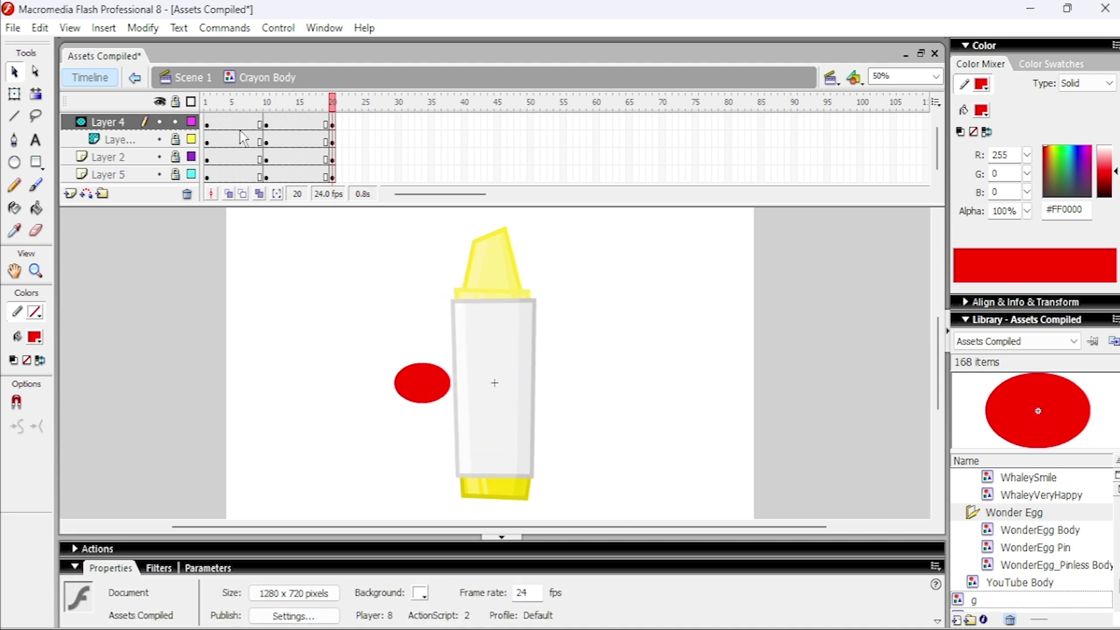
Create motion tweens on Layer 4 from frame 1 to 10 and from 10 to 20, and play the animation
right_click(261, 123)
left_click(315, 137)
right_click(300, 119)
left_click(376, 135)
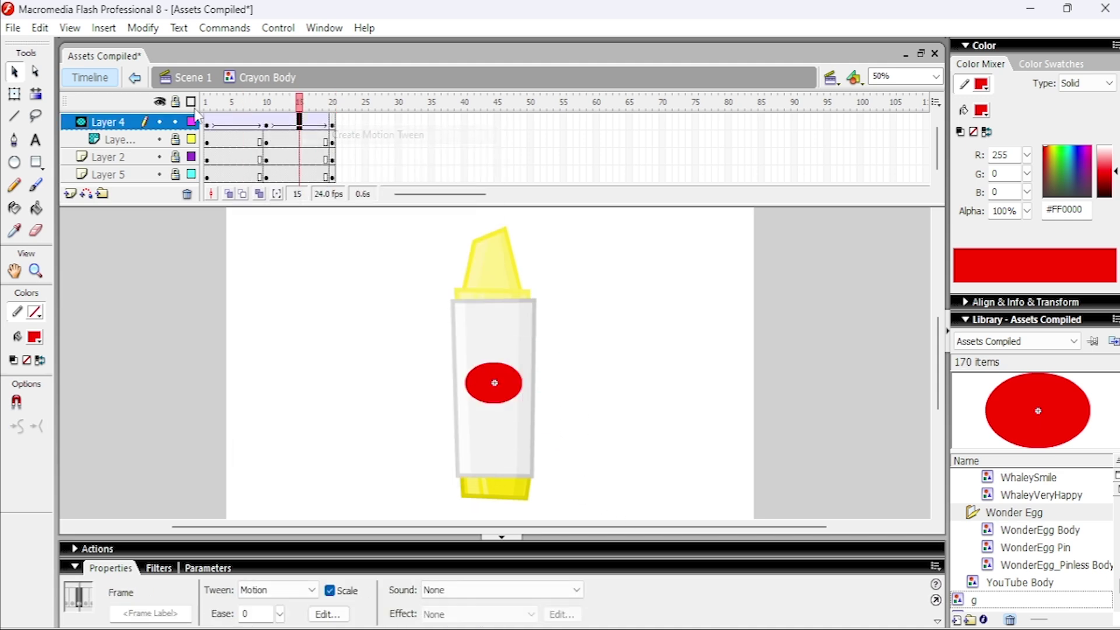
left_click(208, 120)
key("Return")
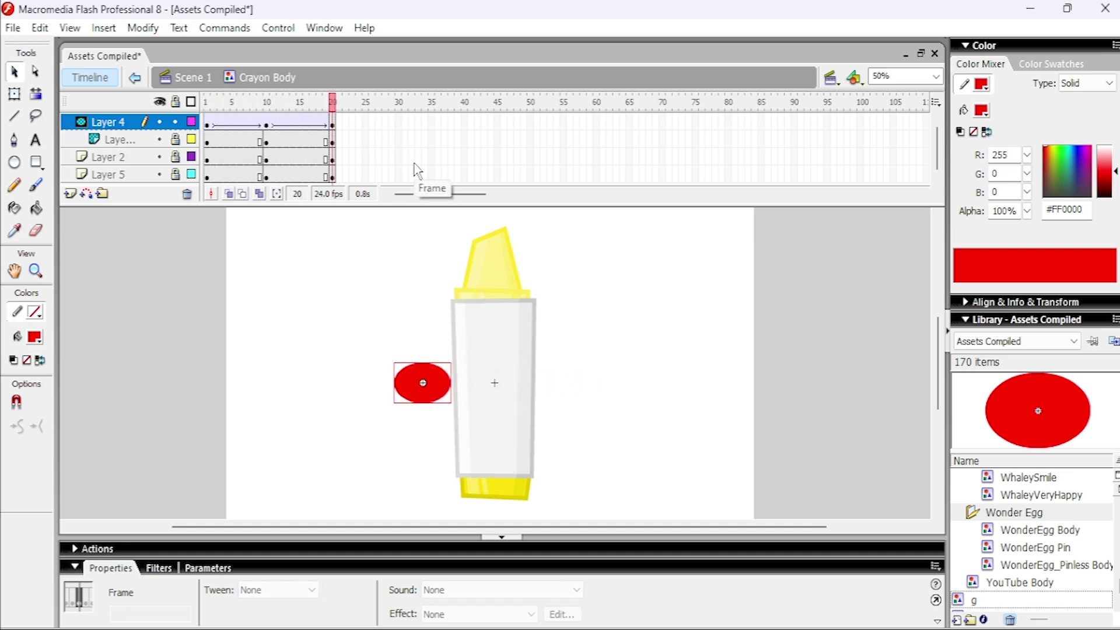
Lock Layer 4 to activate the mask and play the masked oval animation several times
left_click(176, 122)
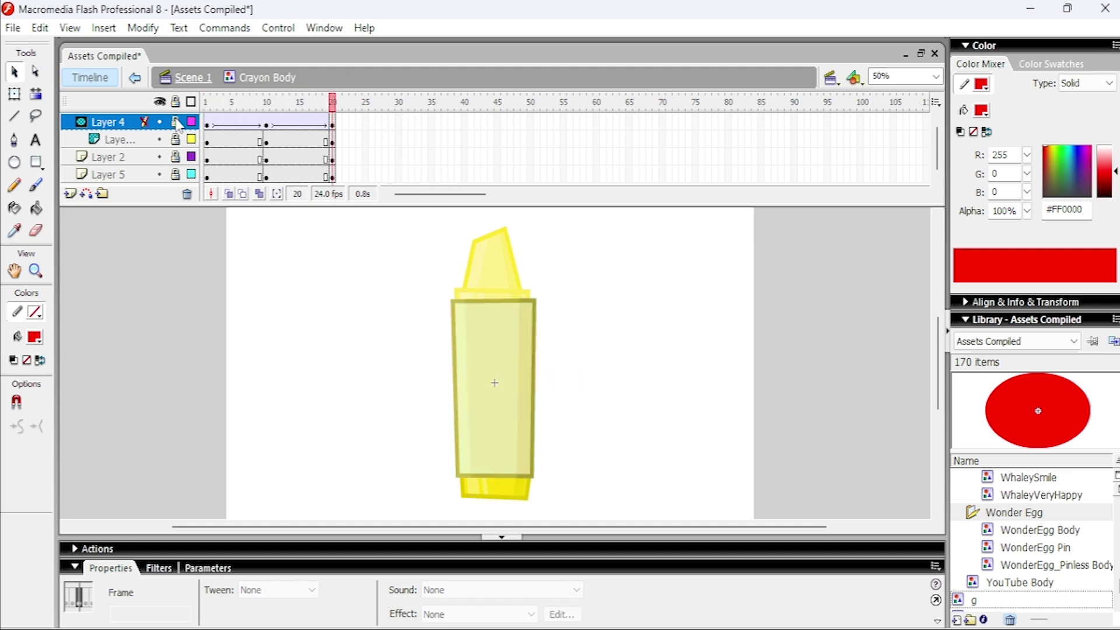
key("Return")
key("Return")
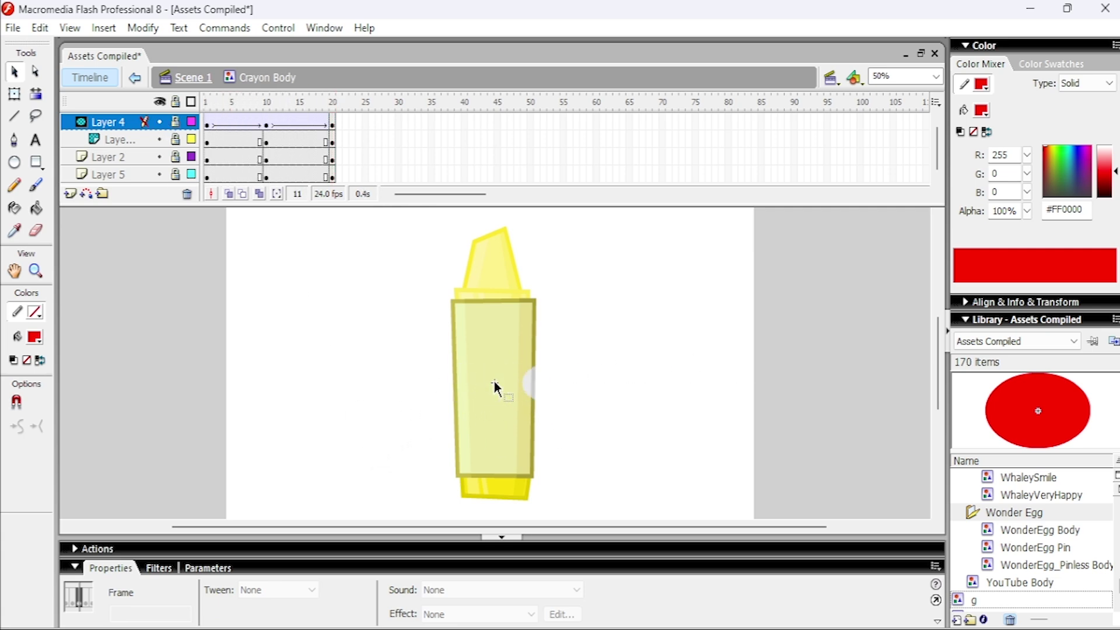
key("Return")
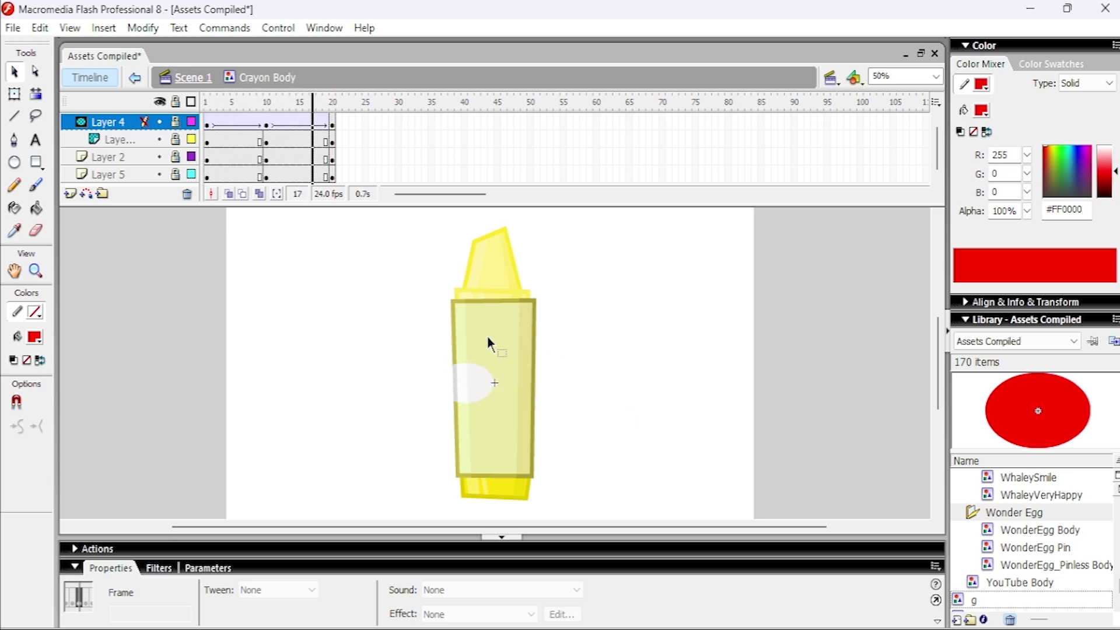
key("Return")
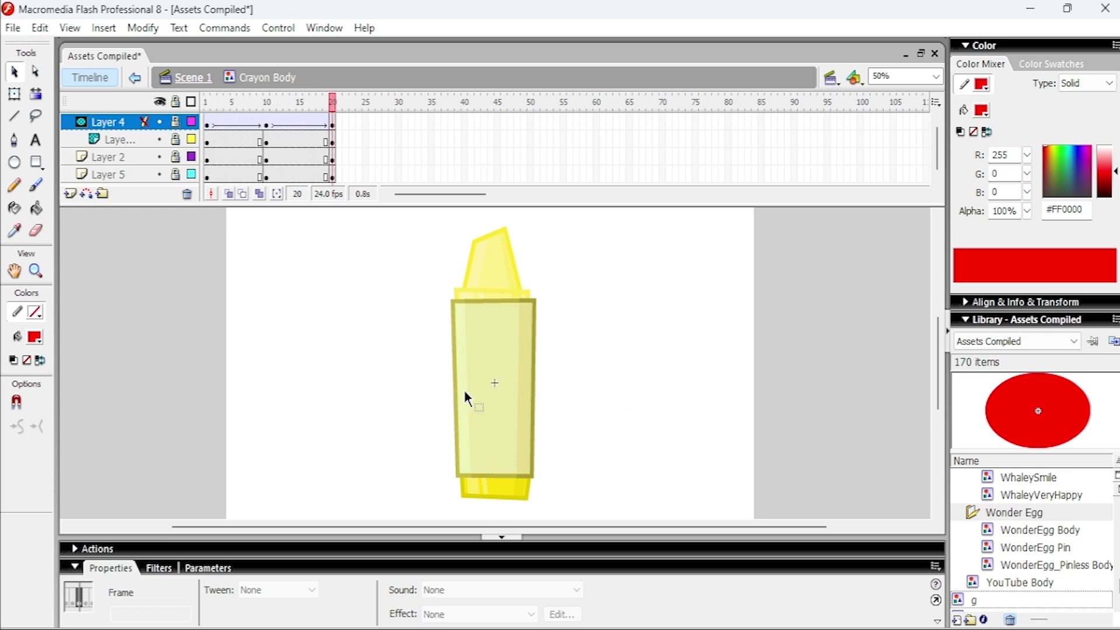
key("Return")
key("Return")
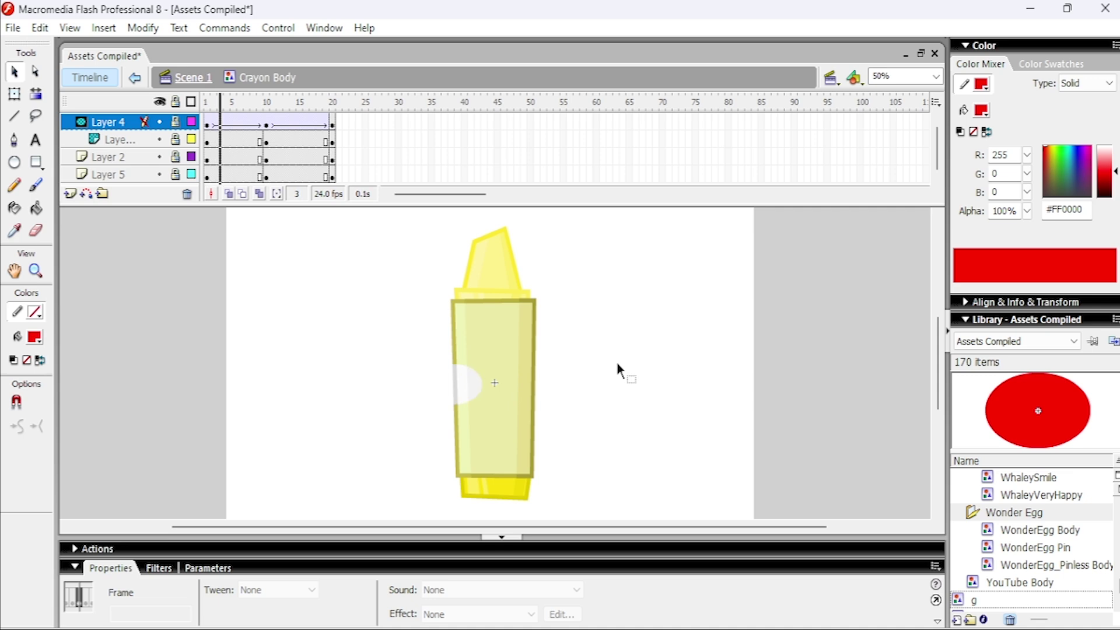
key("Return")
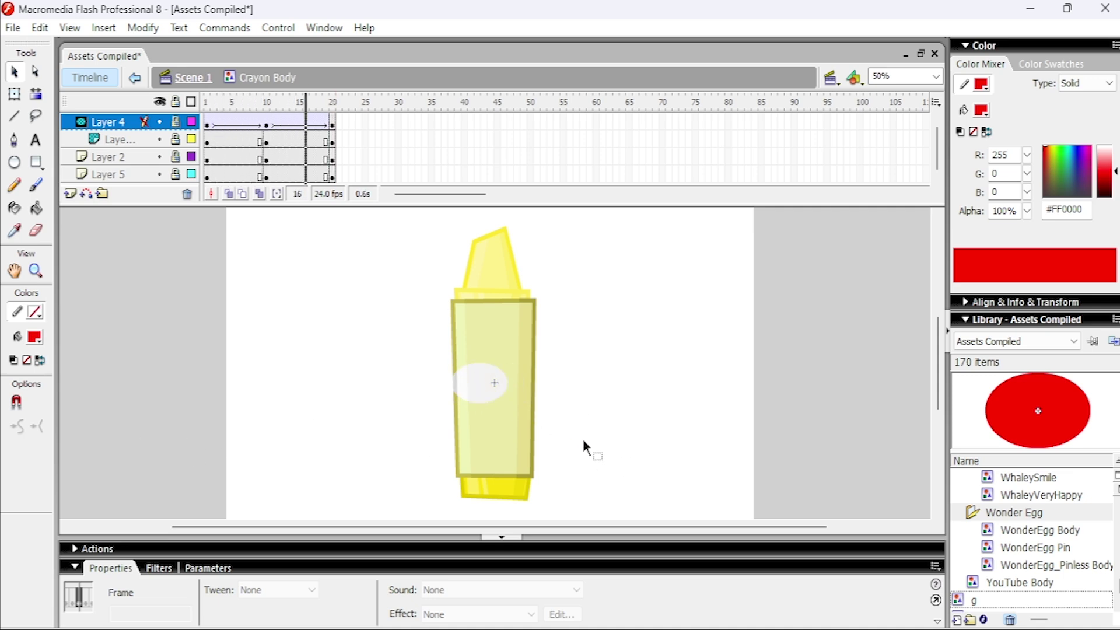
key("Return")
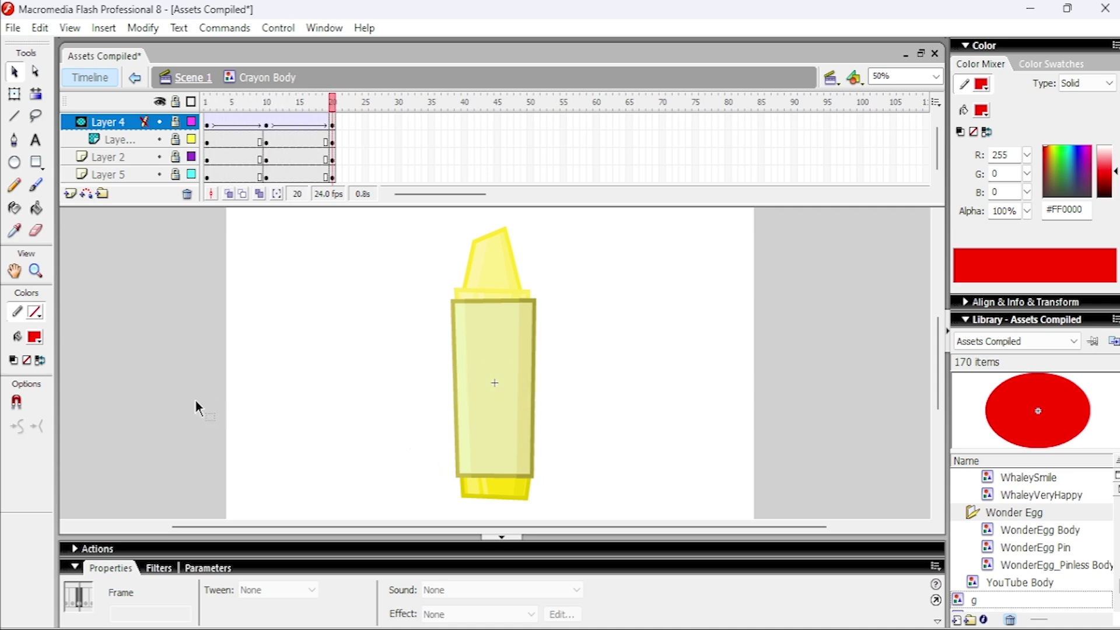
Return to Scene 1, extend Layer 5 with frames up to frame 25, and start playback
left_click(204, 83)
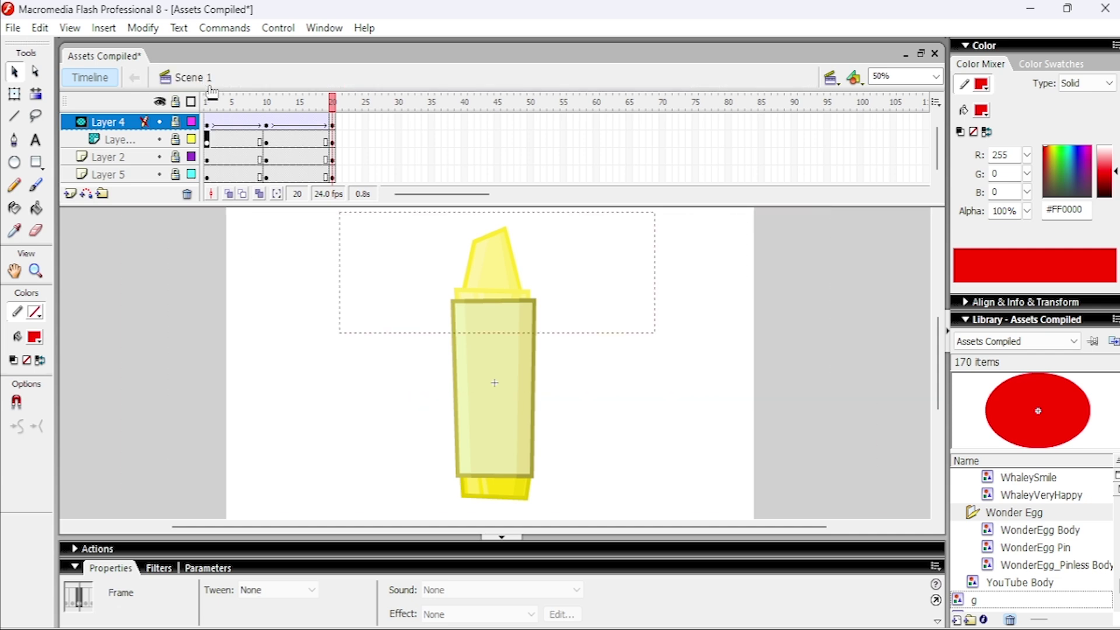
right_click(367, 140)
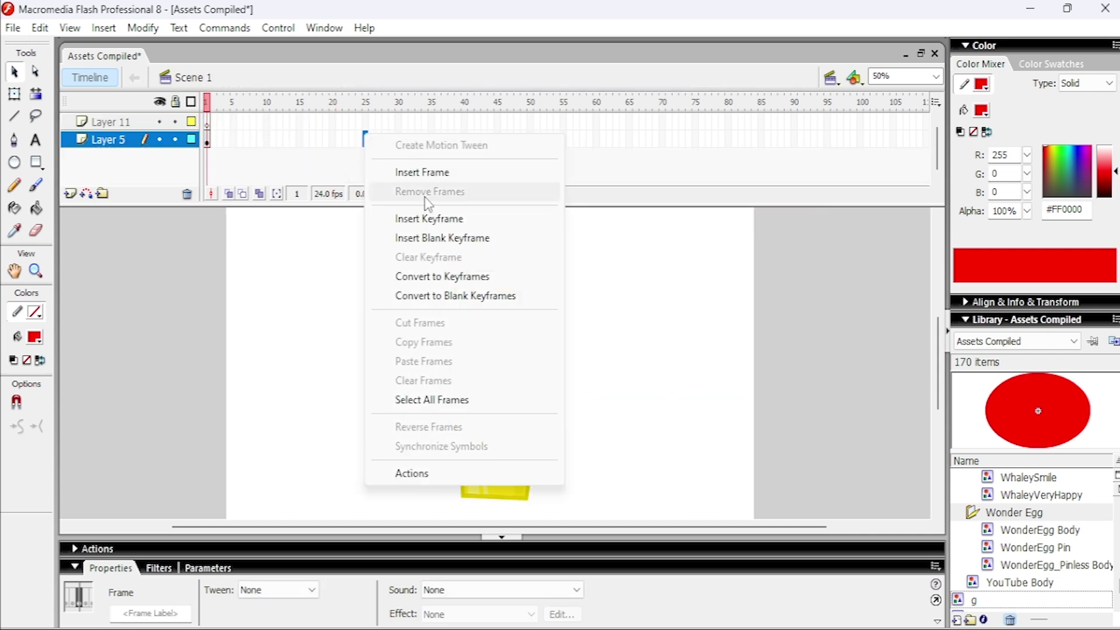
left_click(385, 170)
key("Return")
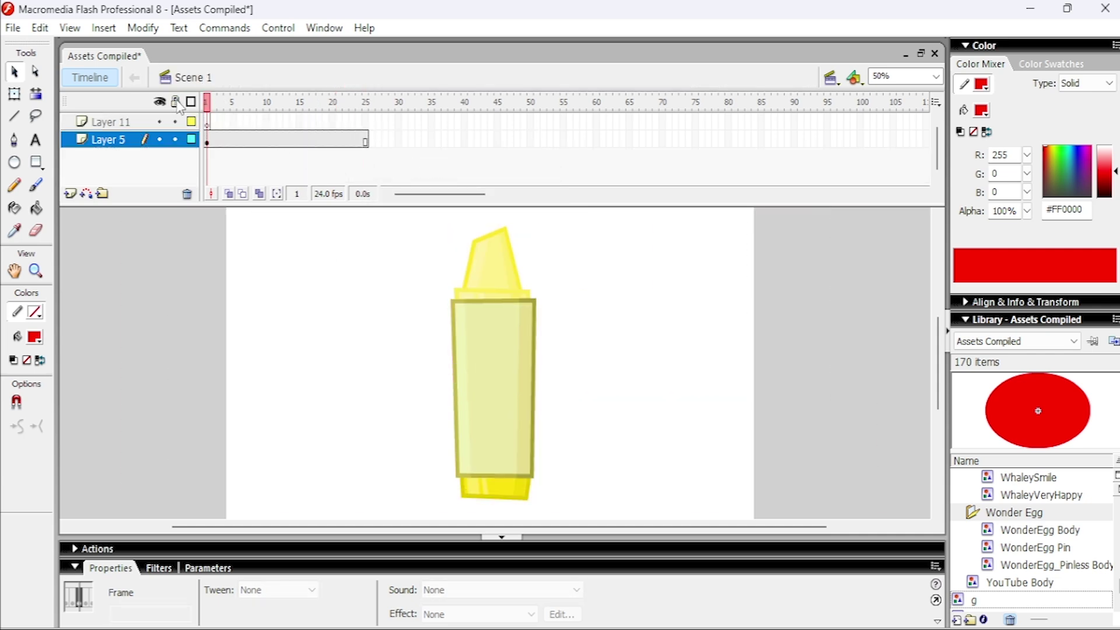